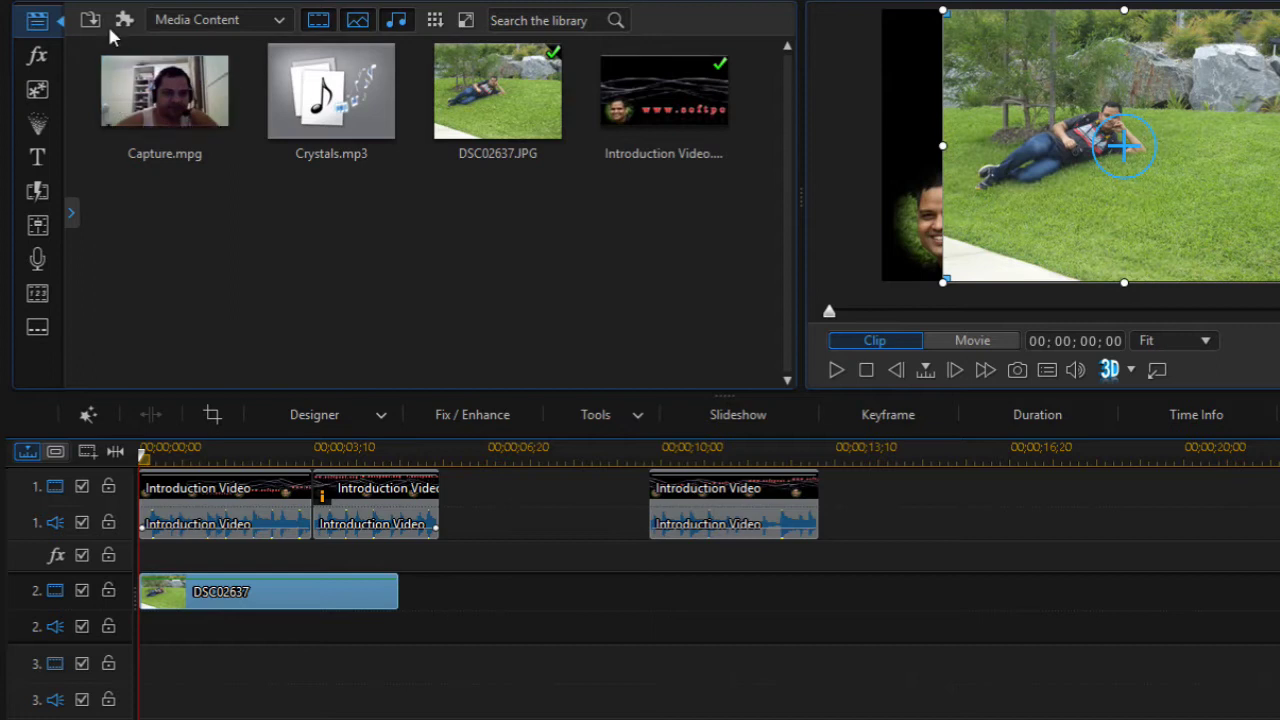
- Import the photo DSC02662.JPG from the Pictures folder into the media library
left_click(90, 20)
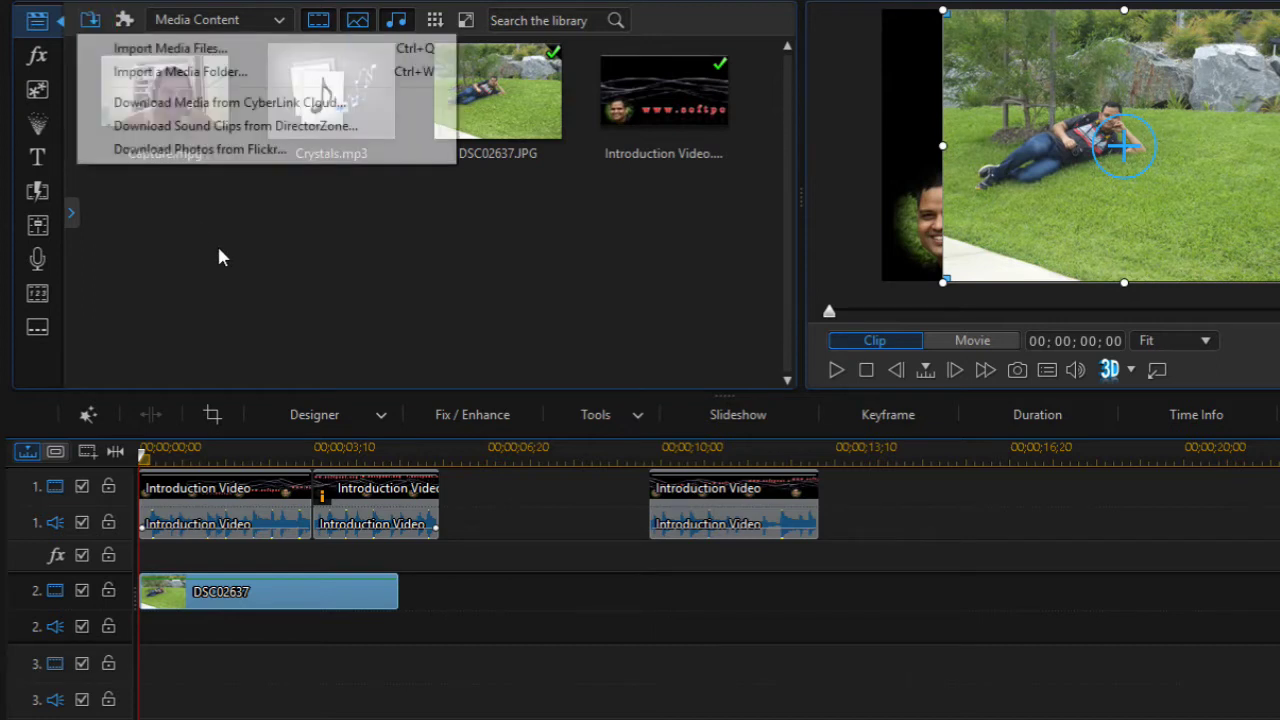
left_click(205, 48)
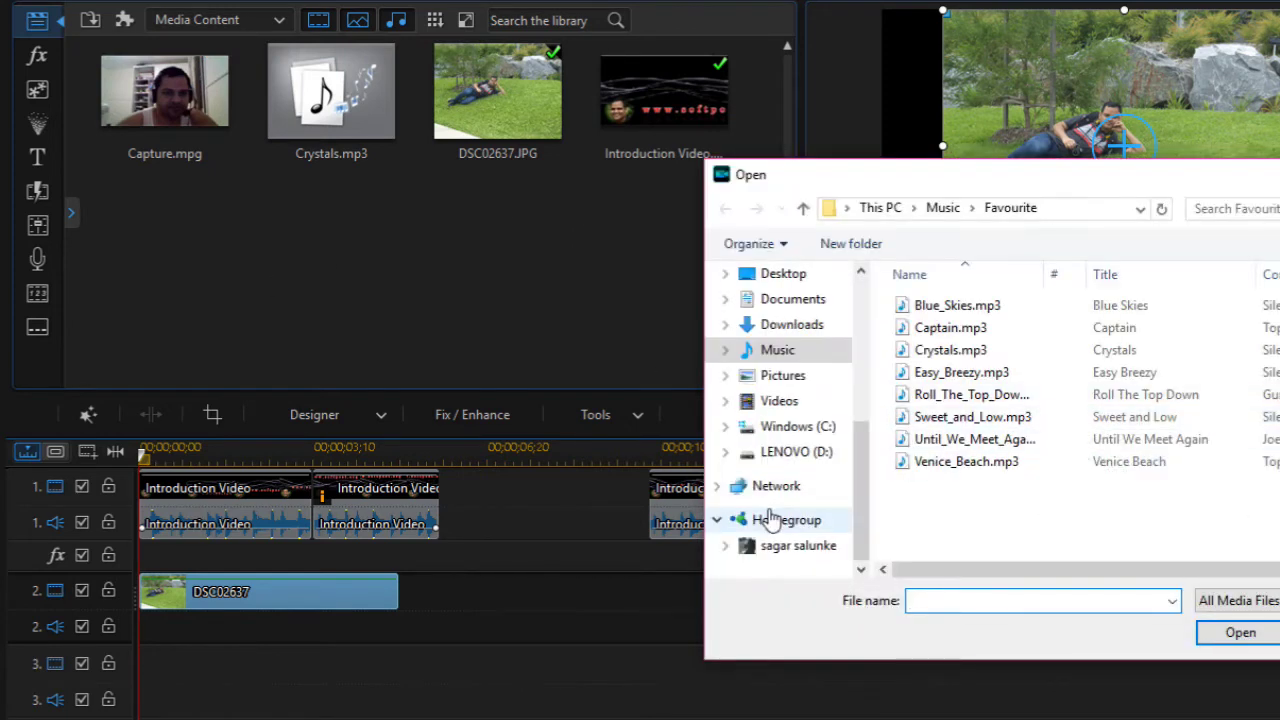
left_click(785, 375)
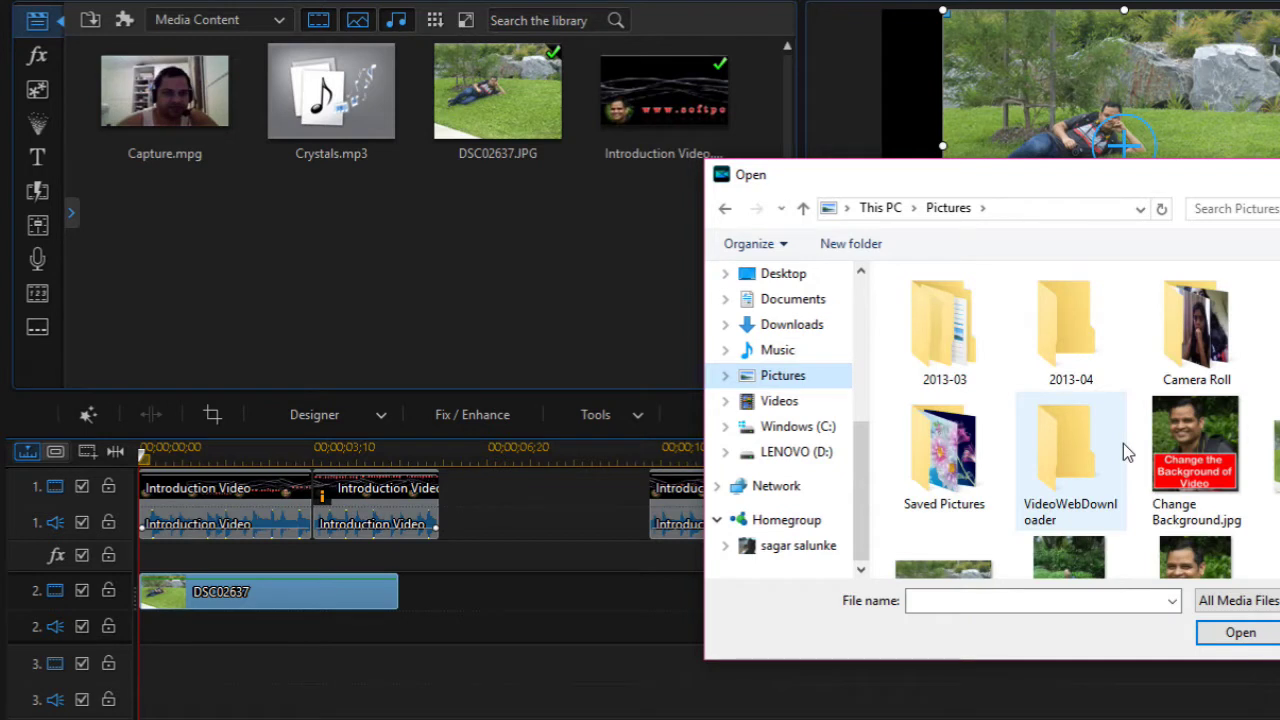
scroll(1123, 443, "down", 2)
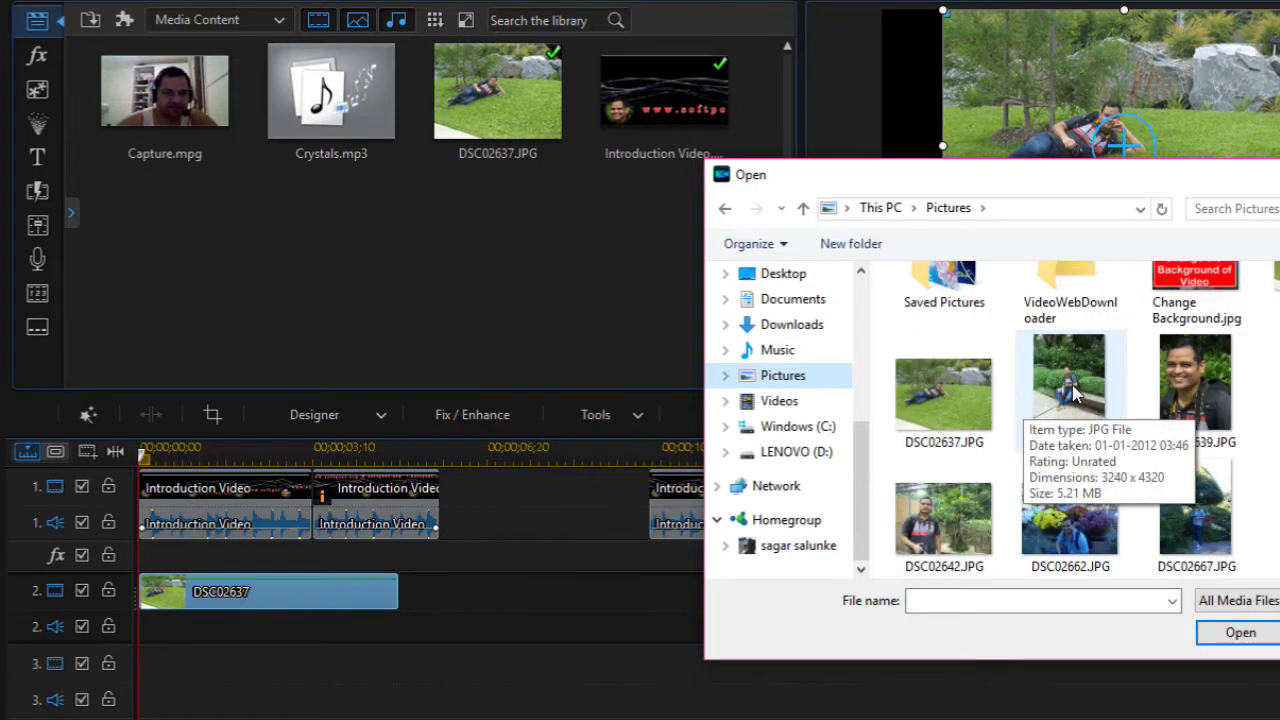
left_click(1055, 541)
left_click(1212, 634)
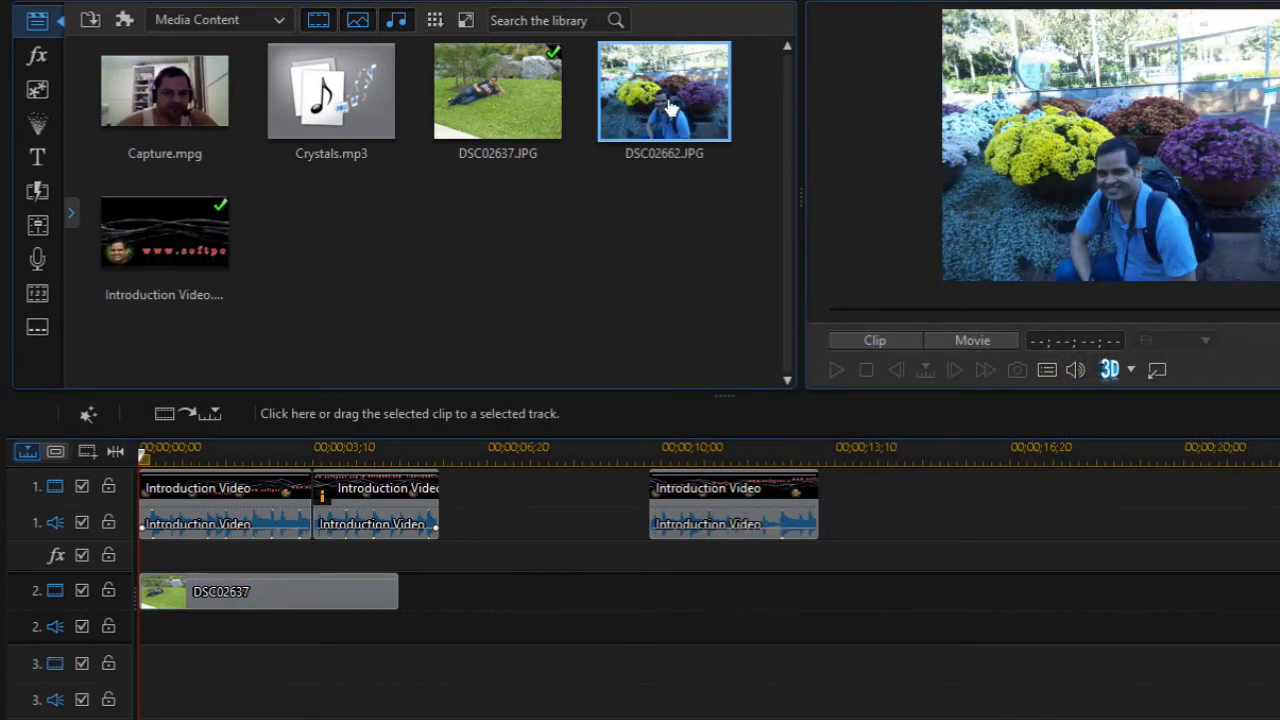
- Place the DSC02662 photo on video track 2 directly after the DSC02637 clip
left_click_drag(640, 98, 402, 586)
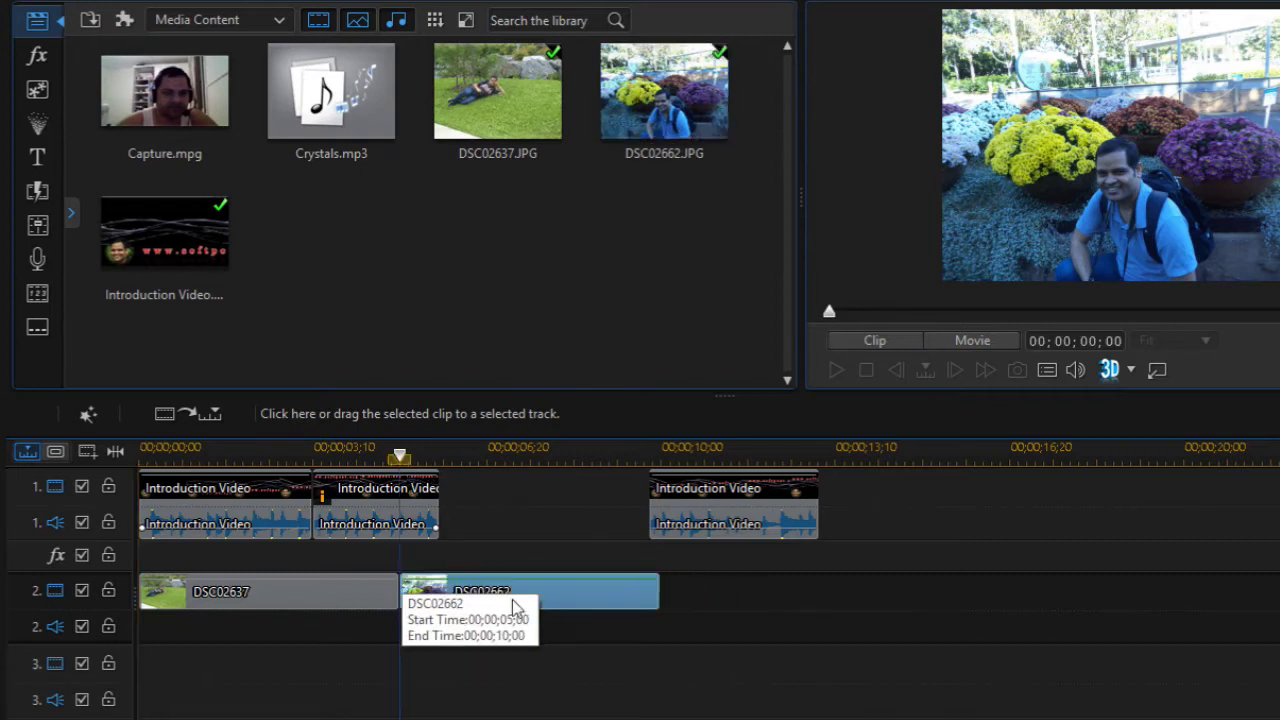
left_click(212, 592)
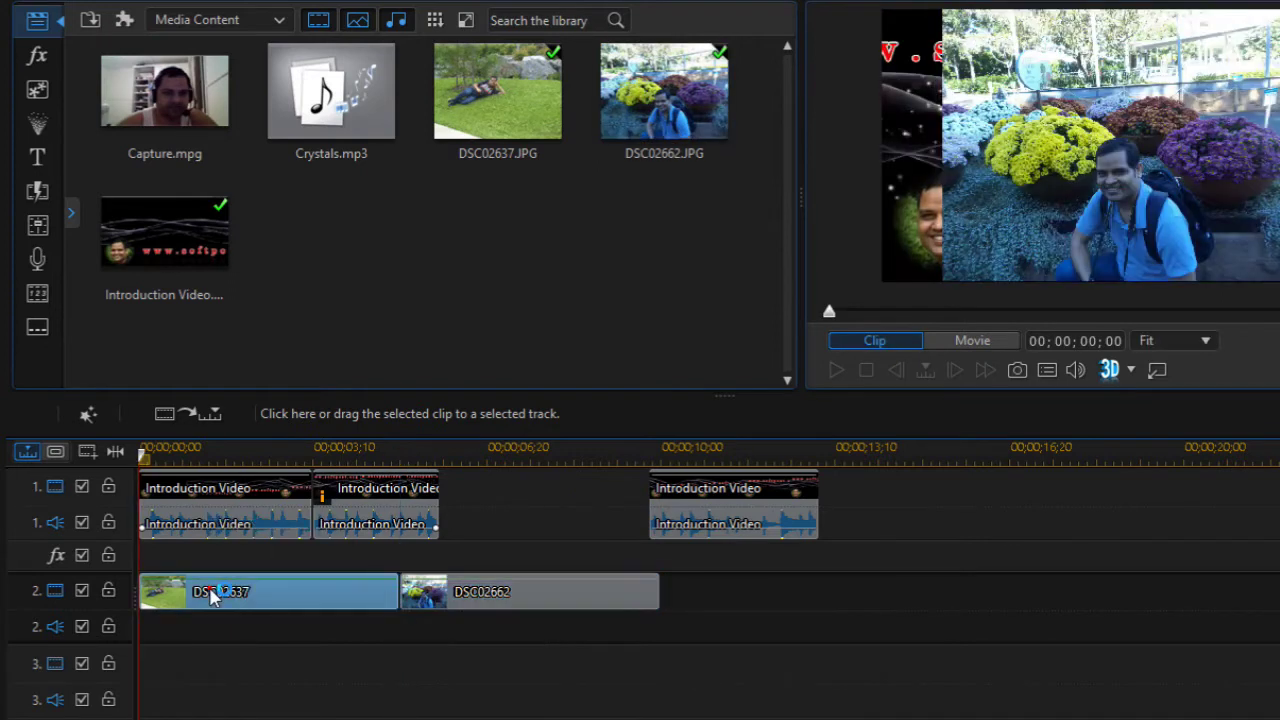
left_click(450, 600)
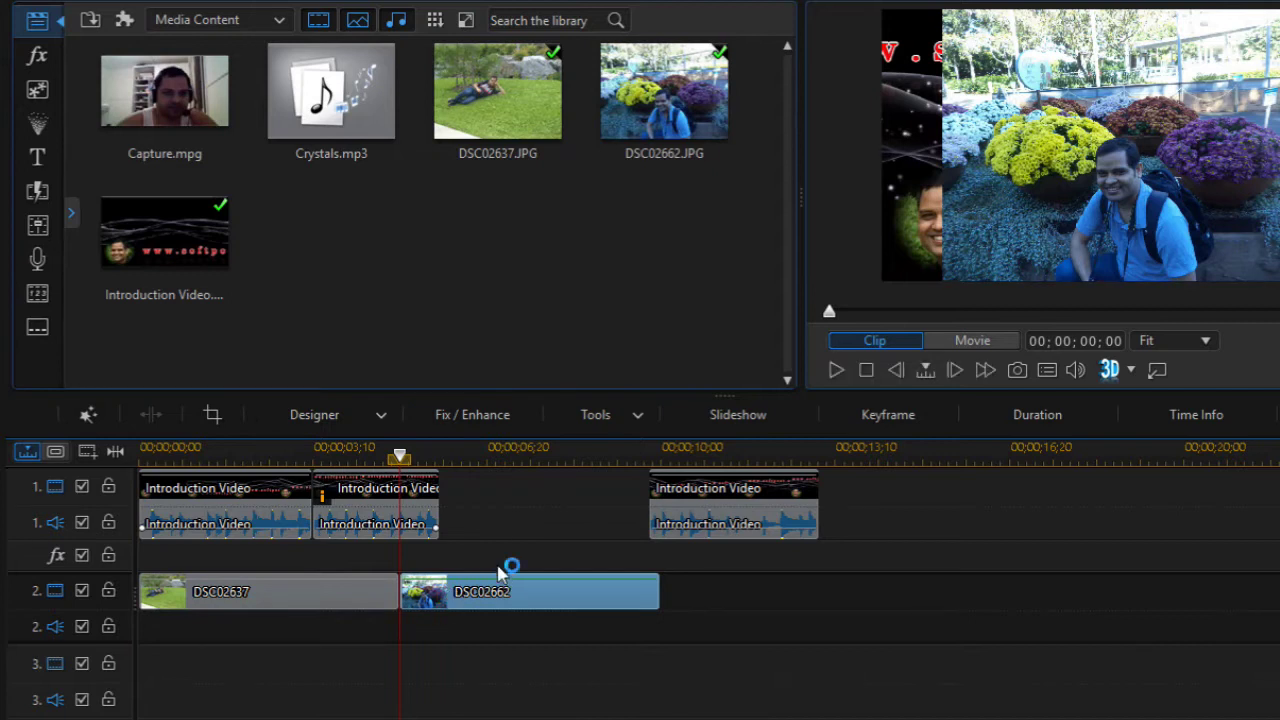
- Place another DSC02662 photo in the gap on video track 1 using Overwrite for the overlapping Introduction Video clip
left_click(752, 497)
left_click(397, 510)
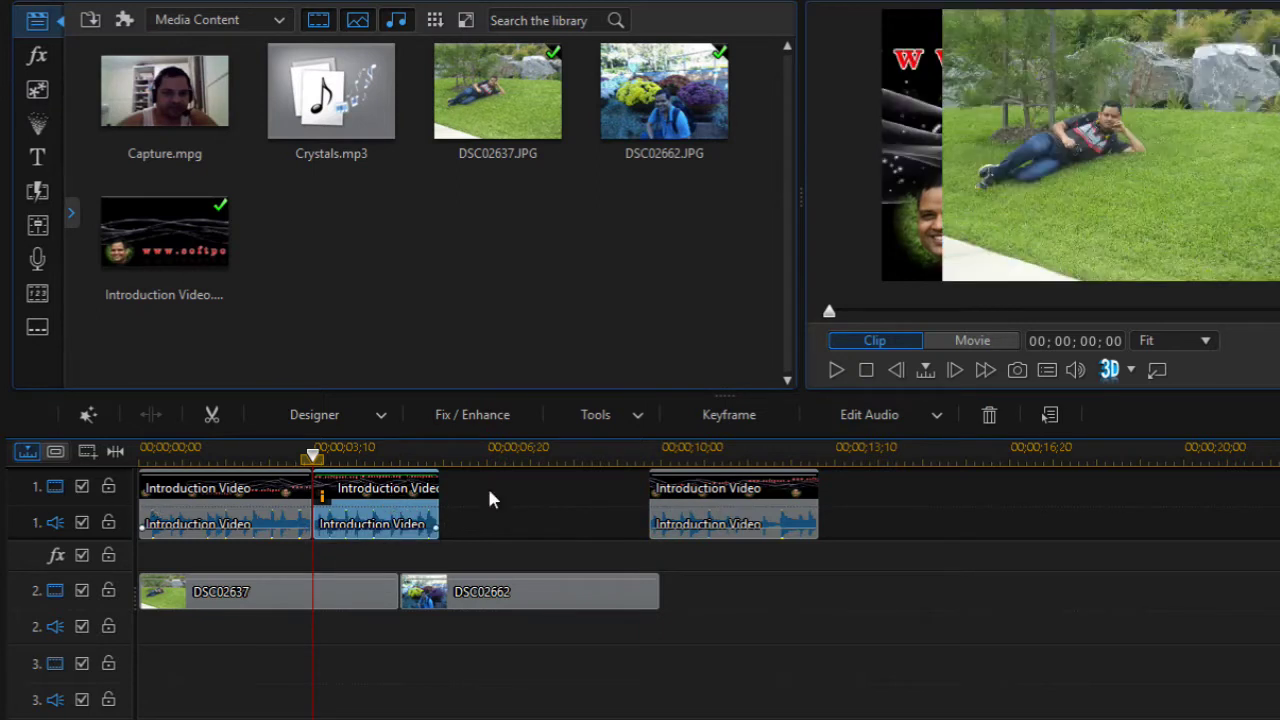
left_click_drag(316, 477, 466, 466)
left_click(480, 591)
left_click_drag(660, 112, 465, 505)
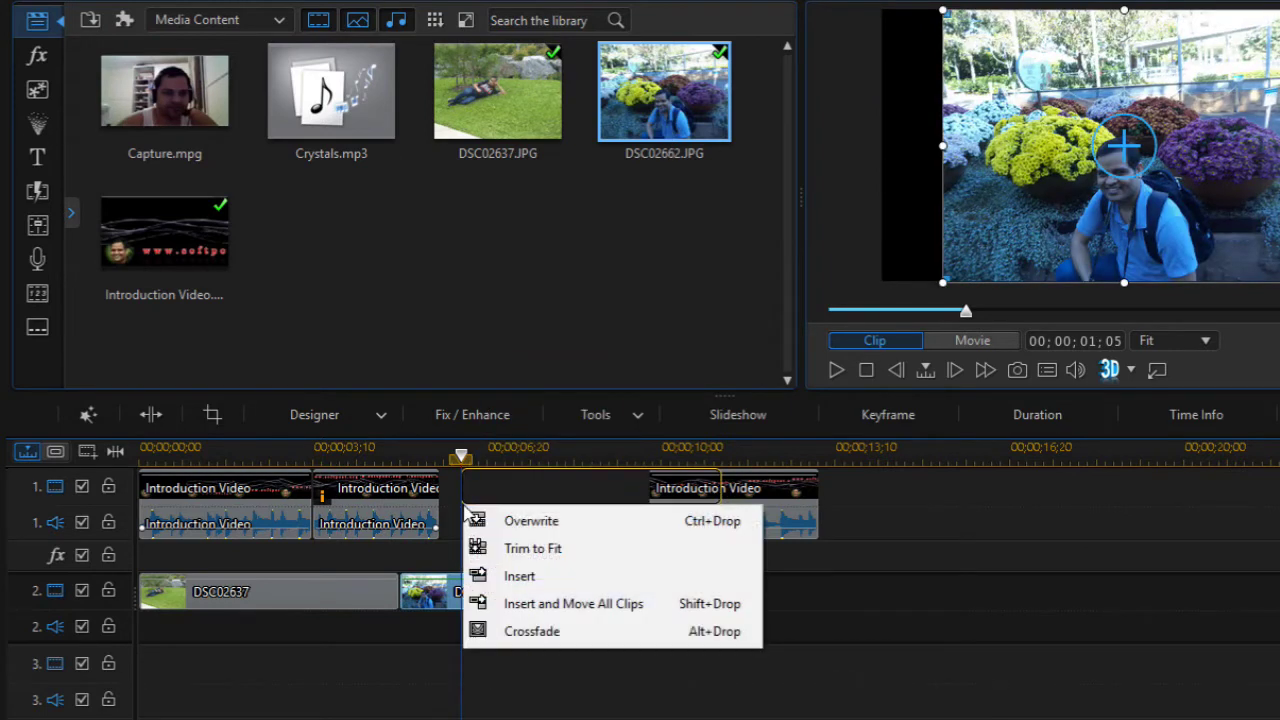
left_click(560, 523)
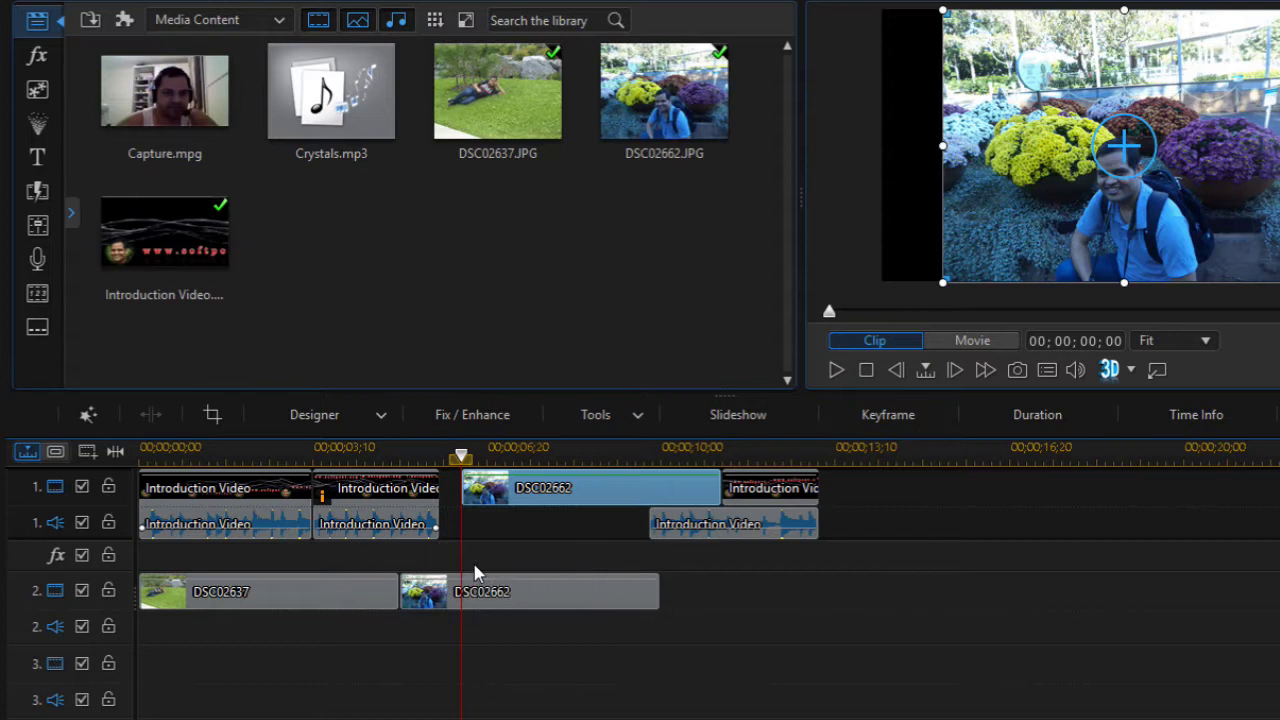
- Apply the Binary 1 Alpha transition between the DSC02637 and DSC02662 photos on track 2
left_click(352, 597)
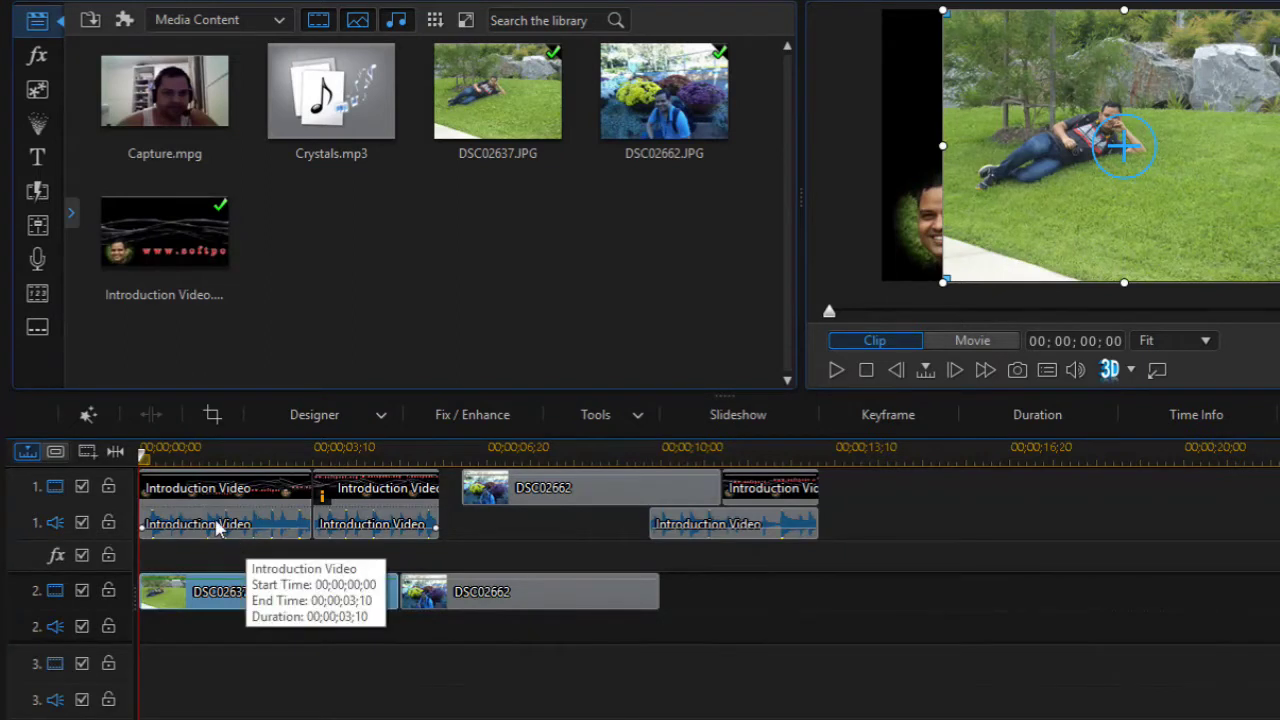
left_click(35, 193)
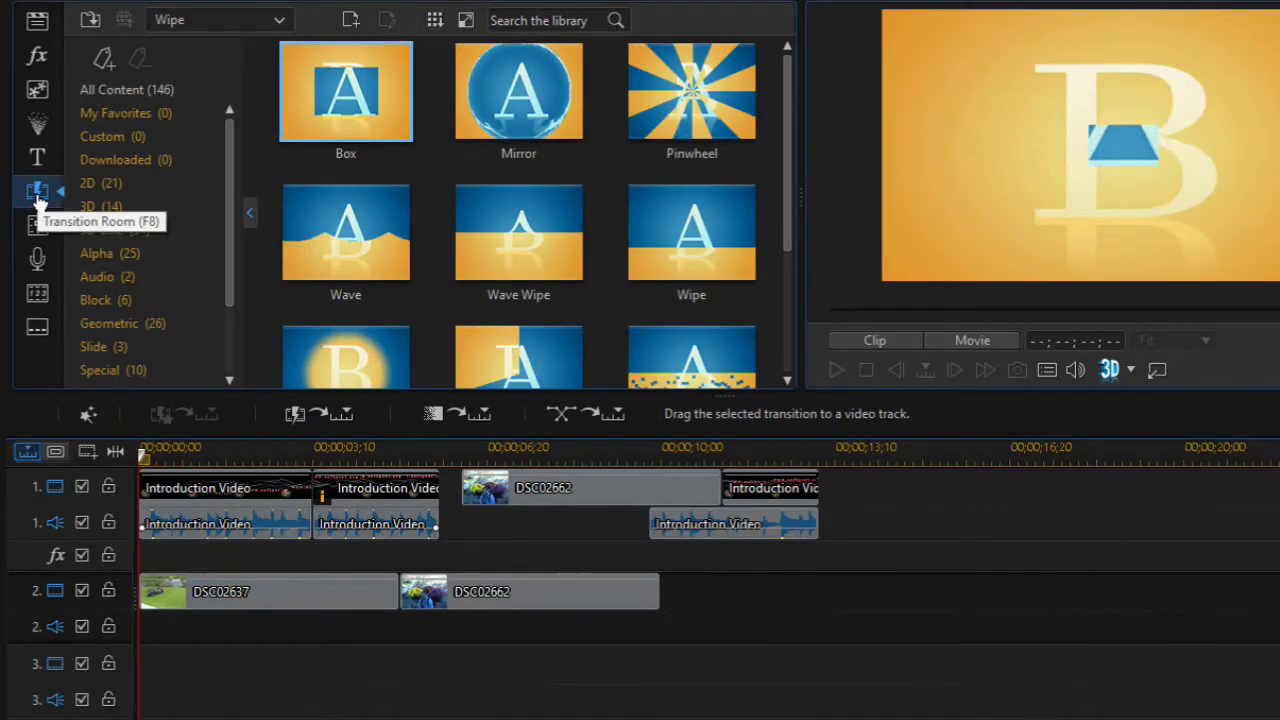
left_click(145, 254)
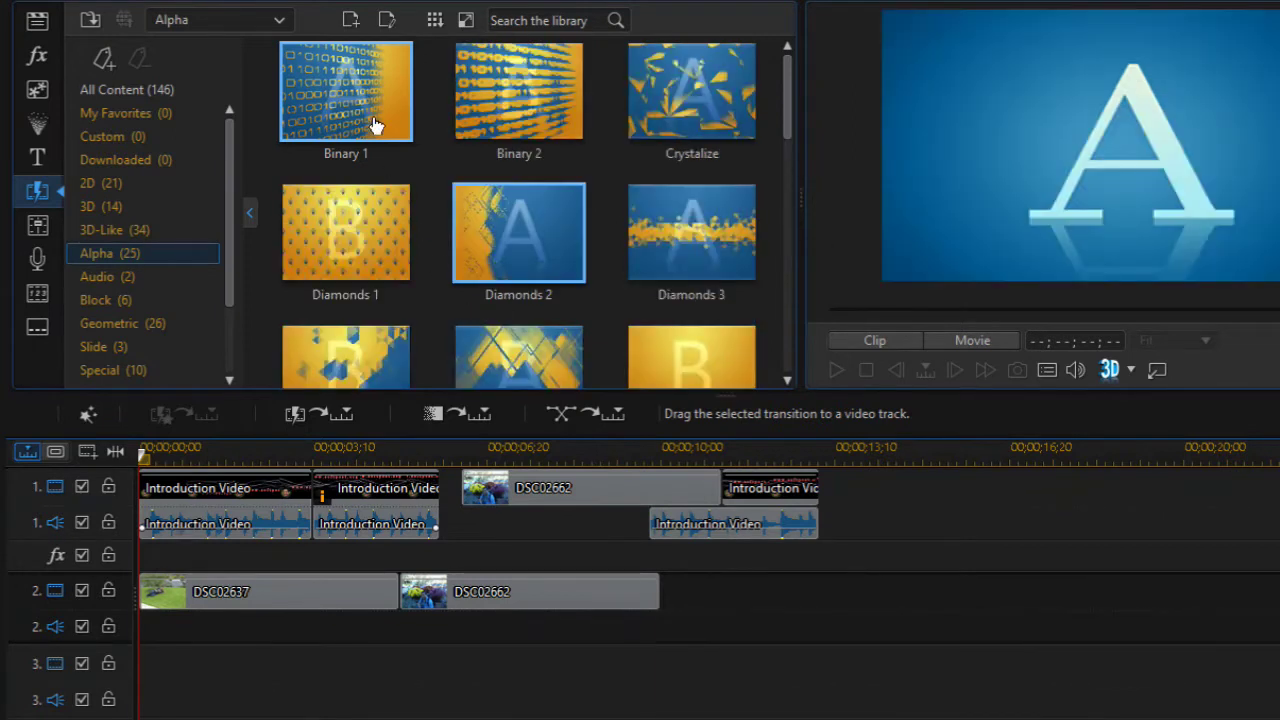
left_click(375, 125)
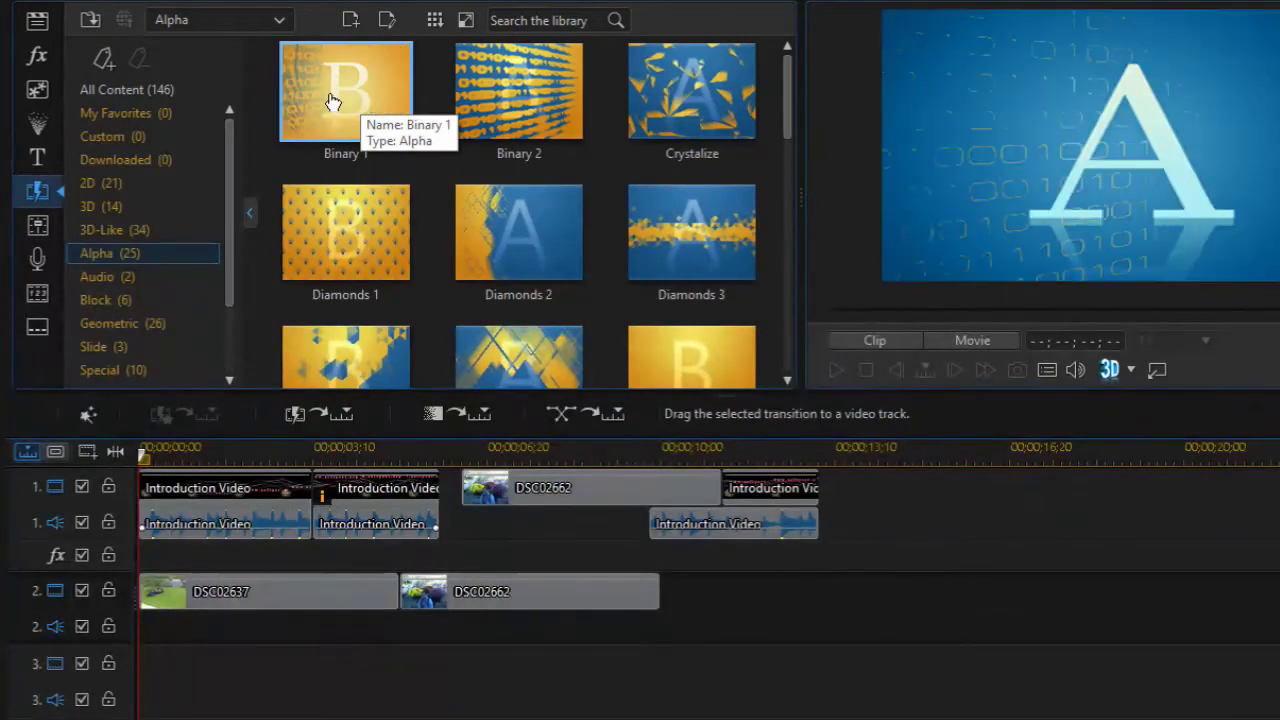
left_click_drag(333, 103, 400, 583)
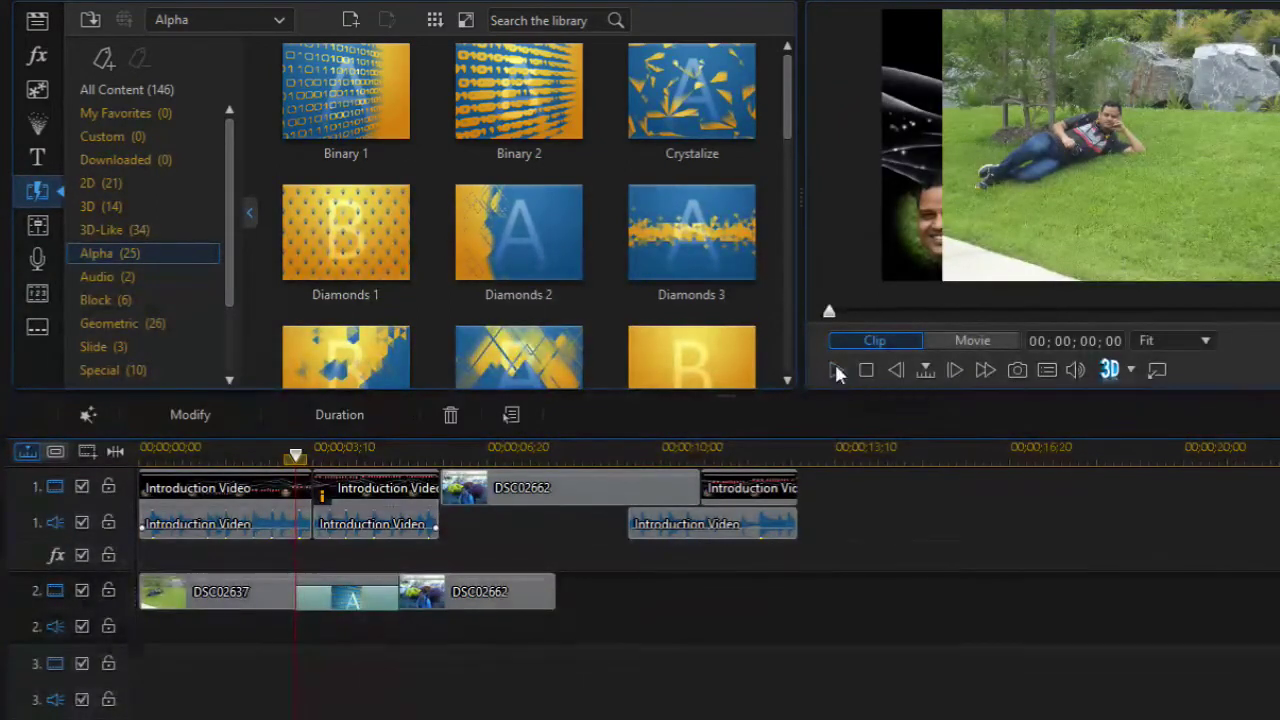
- Play back the Binary 1 transition on track 2, pause playback and undo the transition
left_click(836, 370)
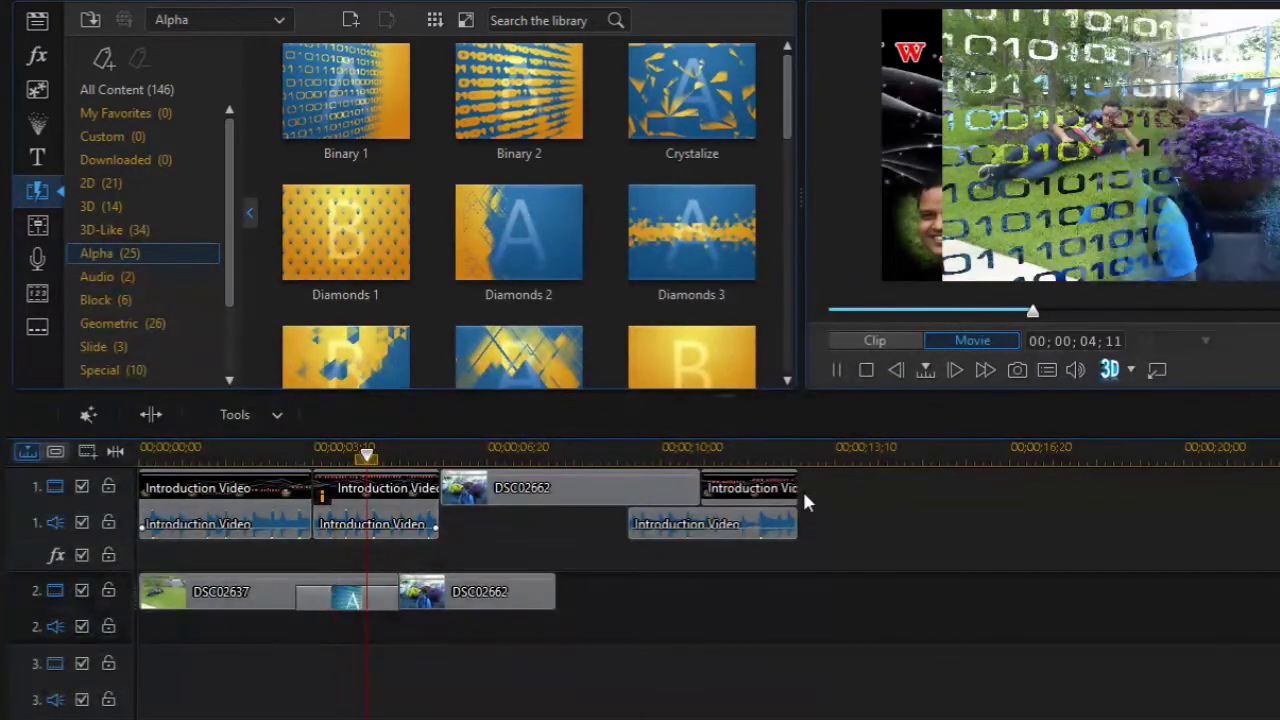
left_click(837, 368)
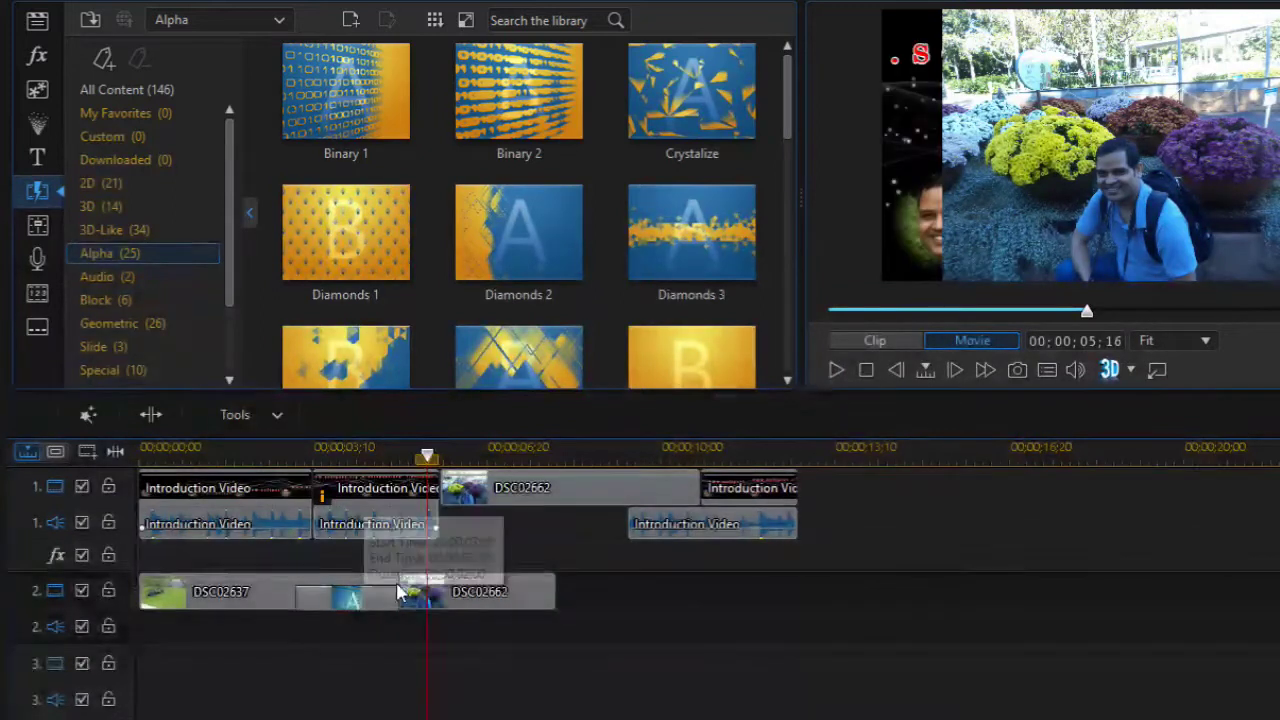
key("ctrl+z")
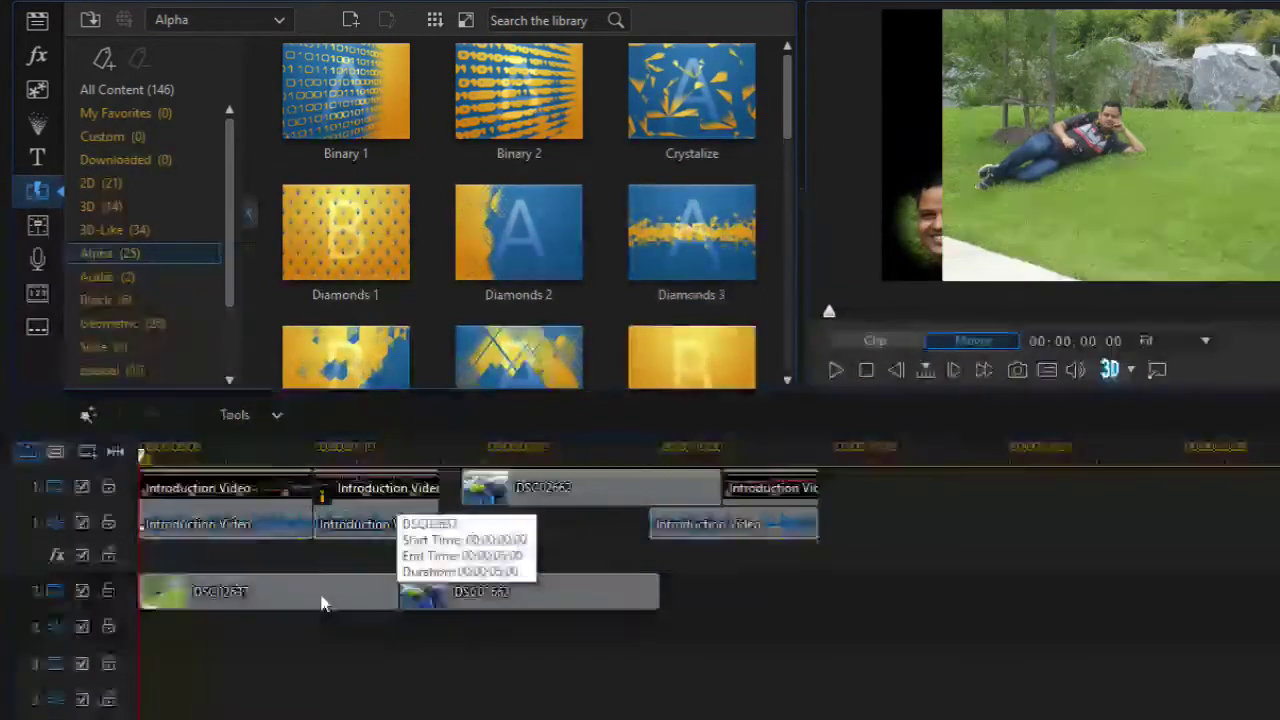
- Select both the DSC02637 and DSC02662 photos on track 2 and open them in the Slideshow Creator
left_click(322, 600)
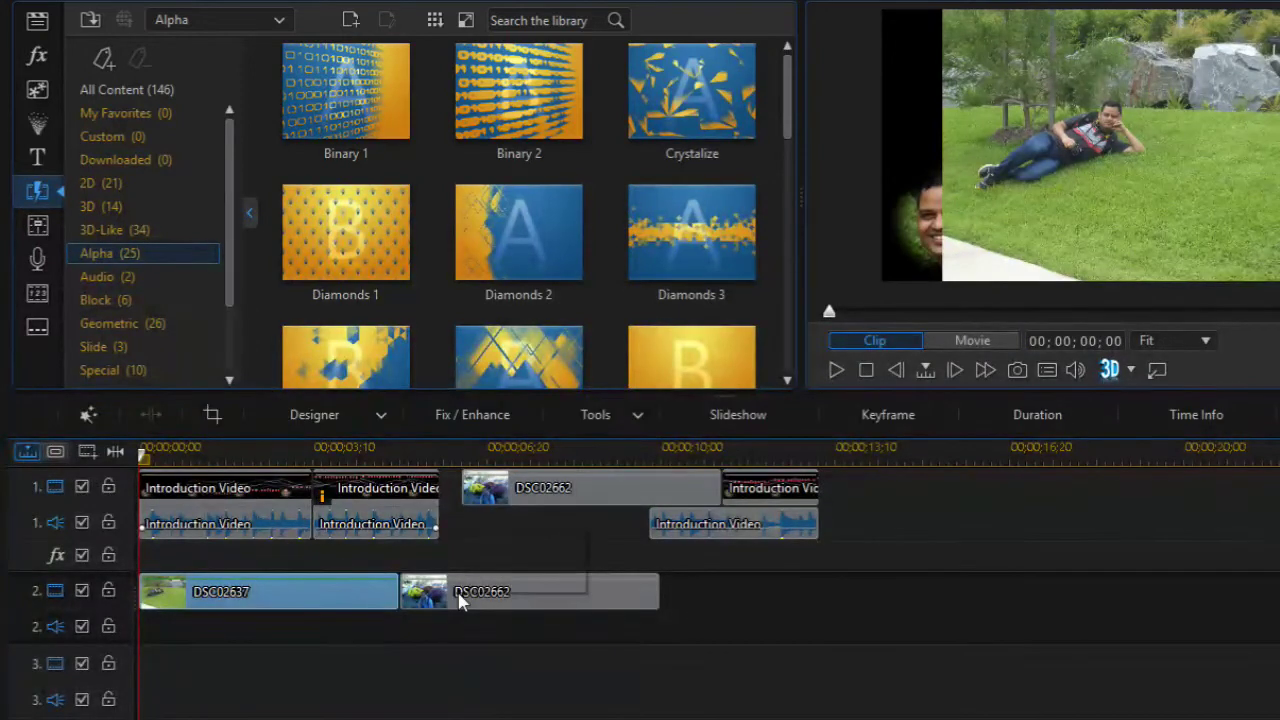
left_click(460, 596)
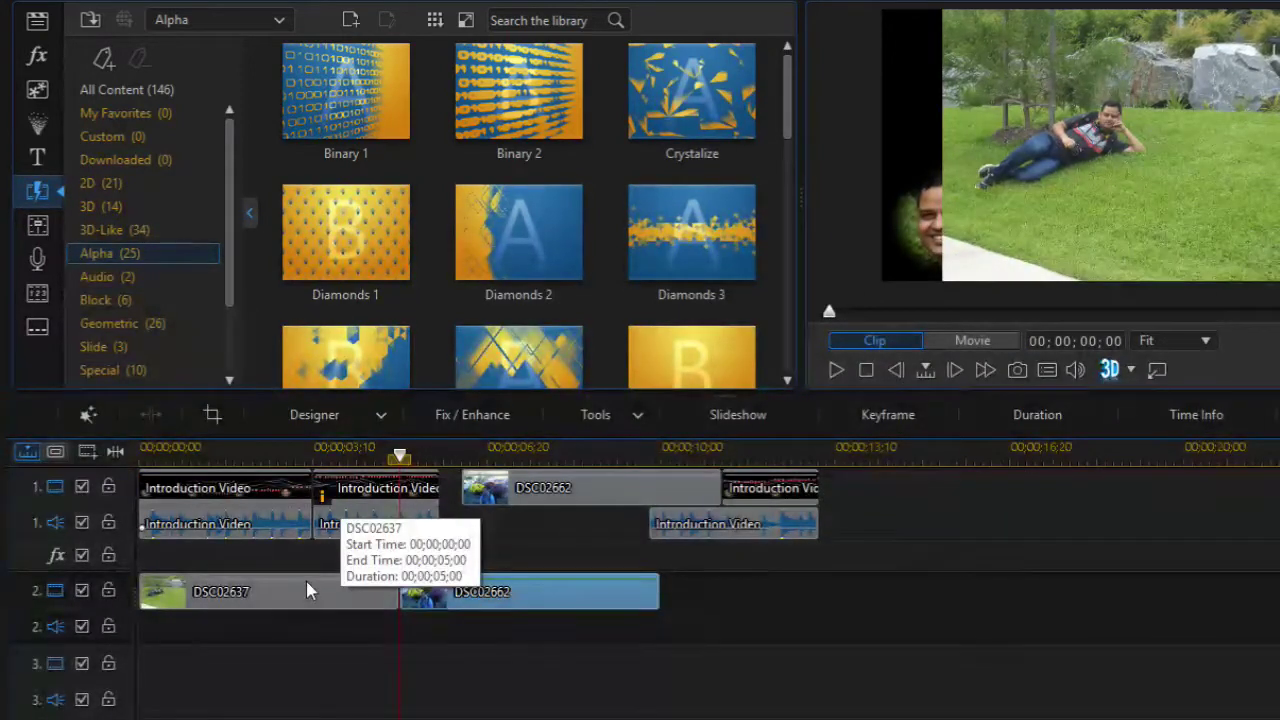
left_click(306, 584)
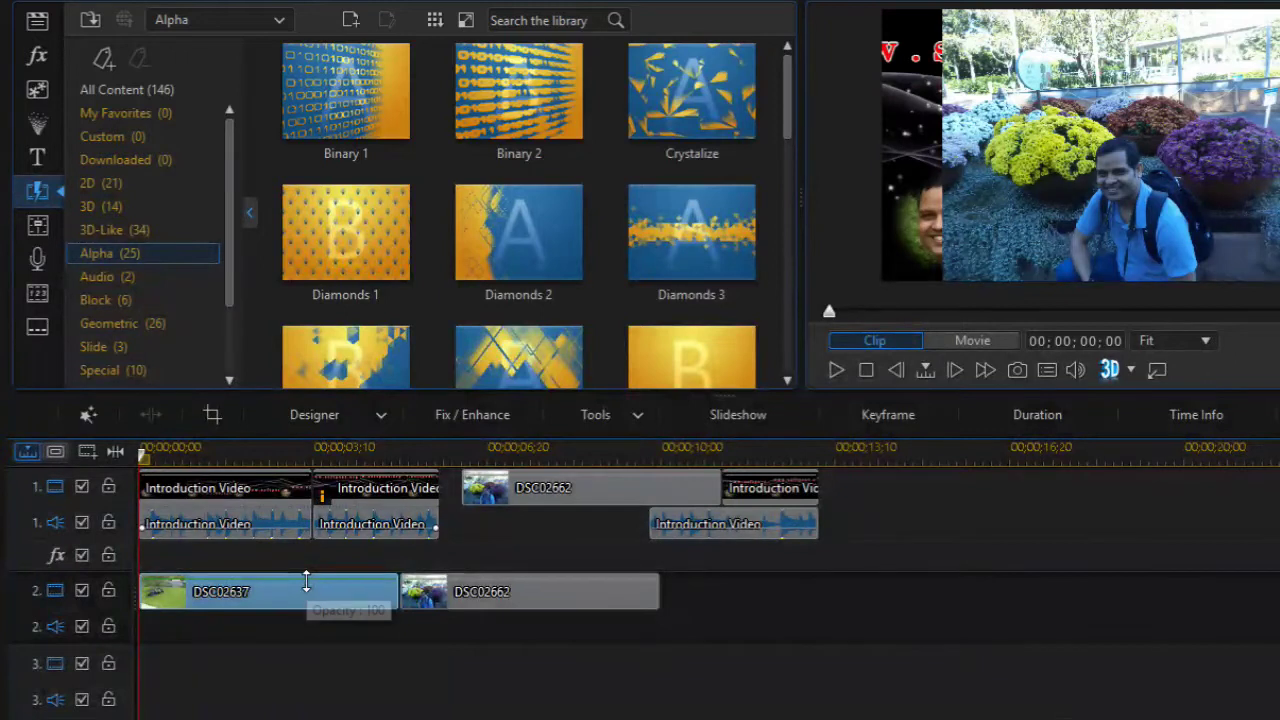
left_click(515, 598, "ctrl")
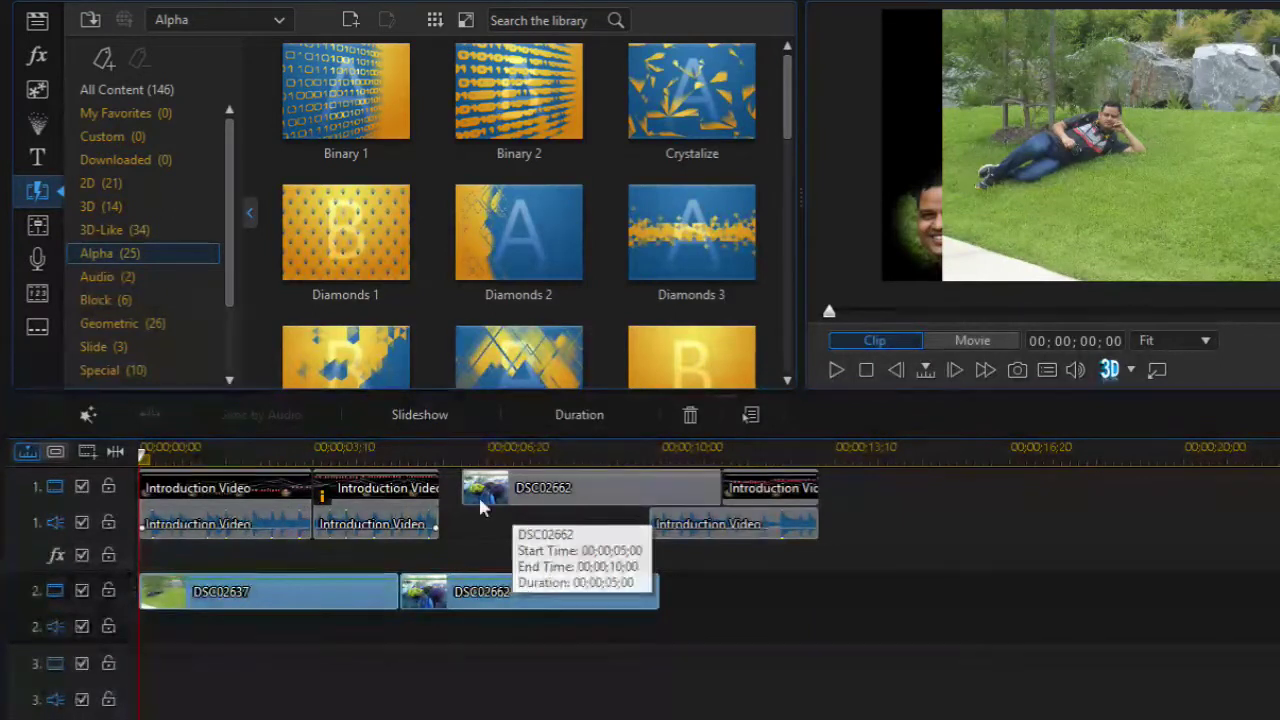
left_click(437, 415)
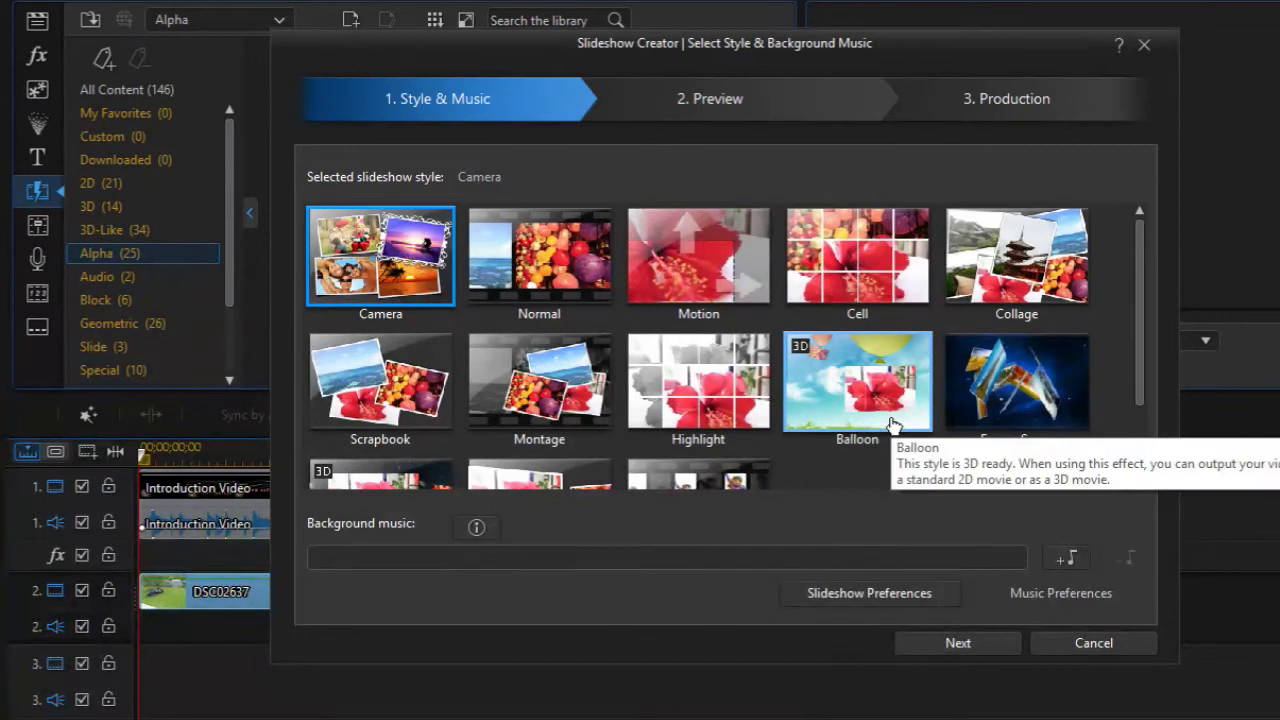
- Examine the available slideshow styles and the slideshow preferences for duration and sequence
scroll(850, 410, "down", 2)
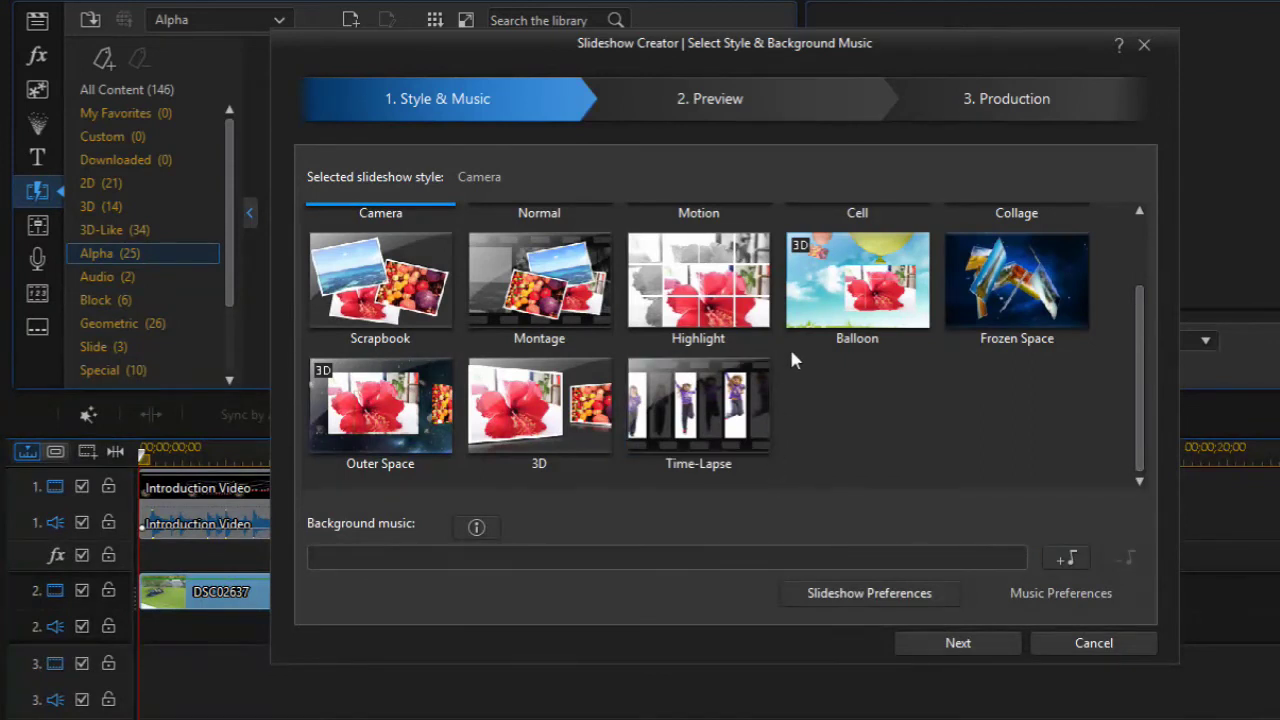
left_click(882, 593)
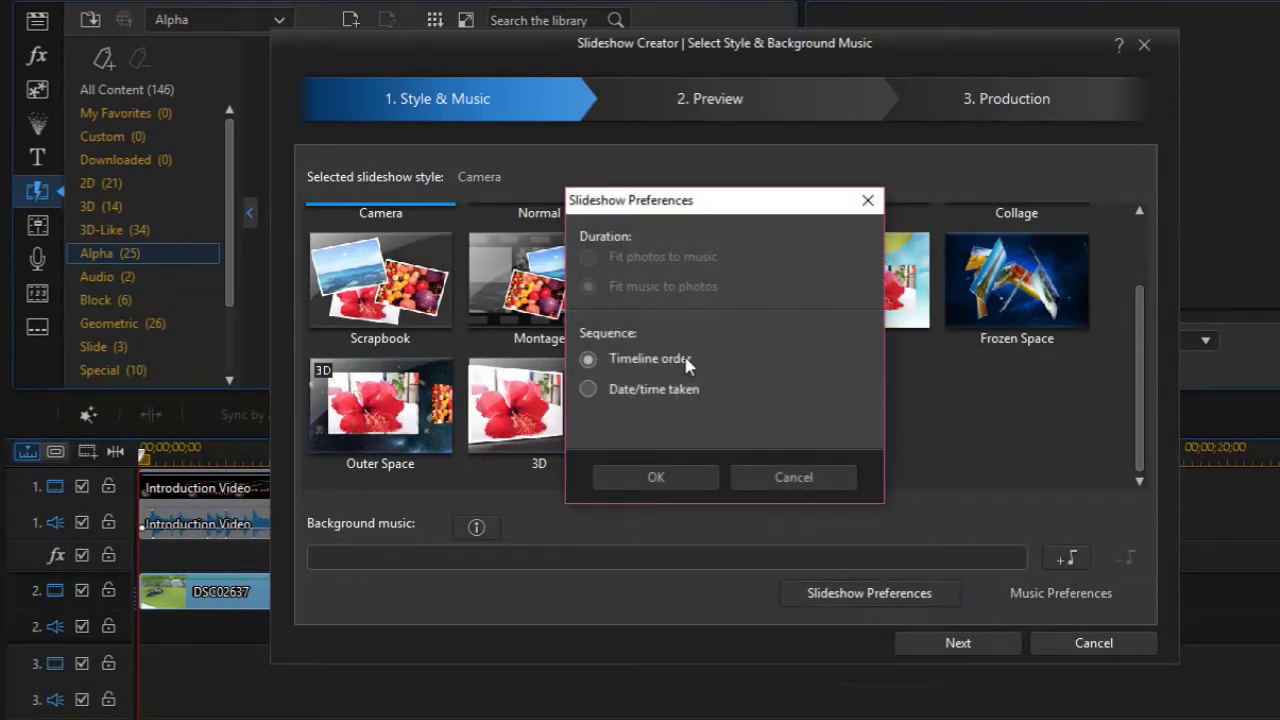
left_click(757, 488)
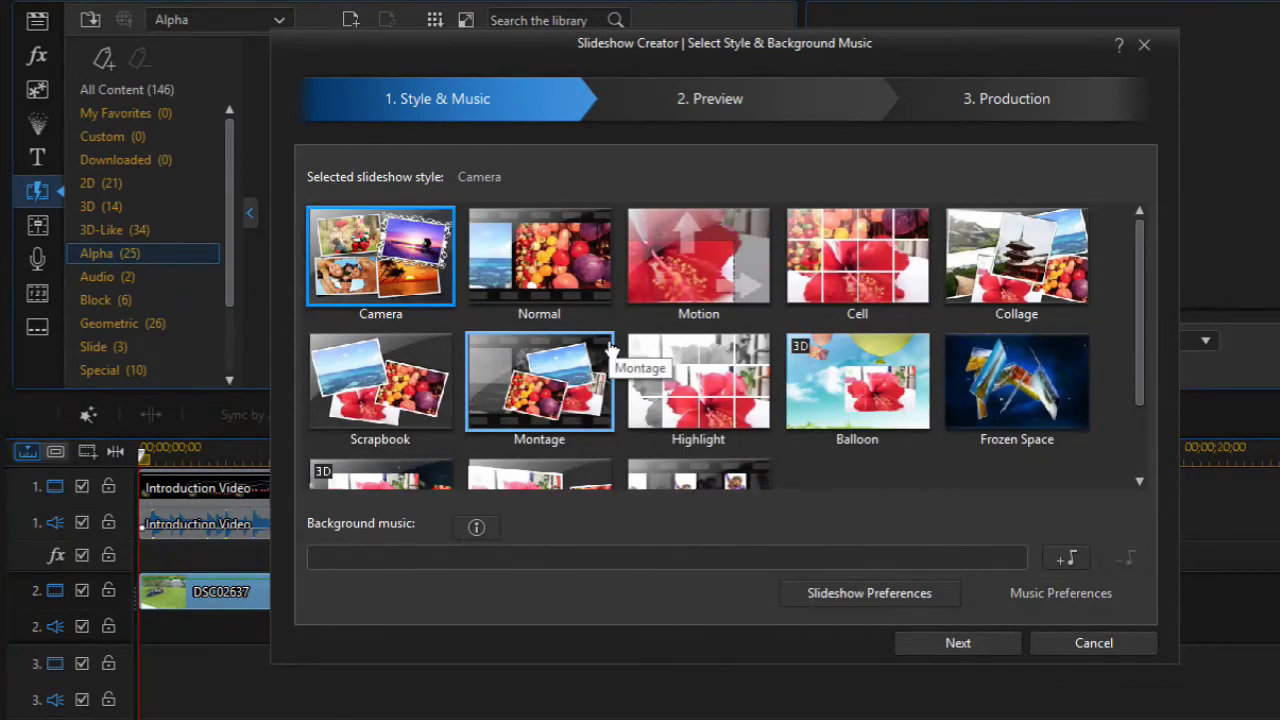
scroll(611, 347, "down", 1)
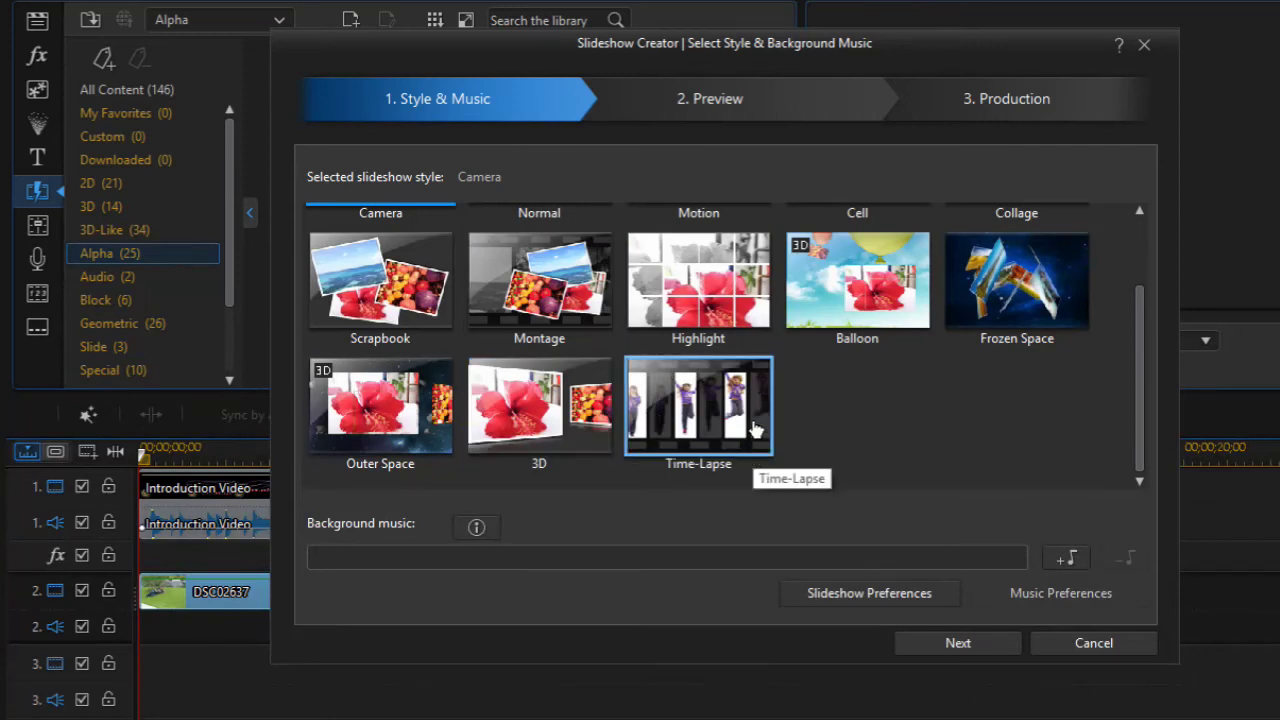
scroll(968, 387, "up", 1)
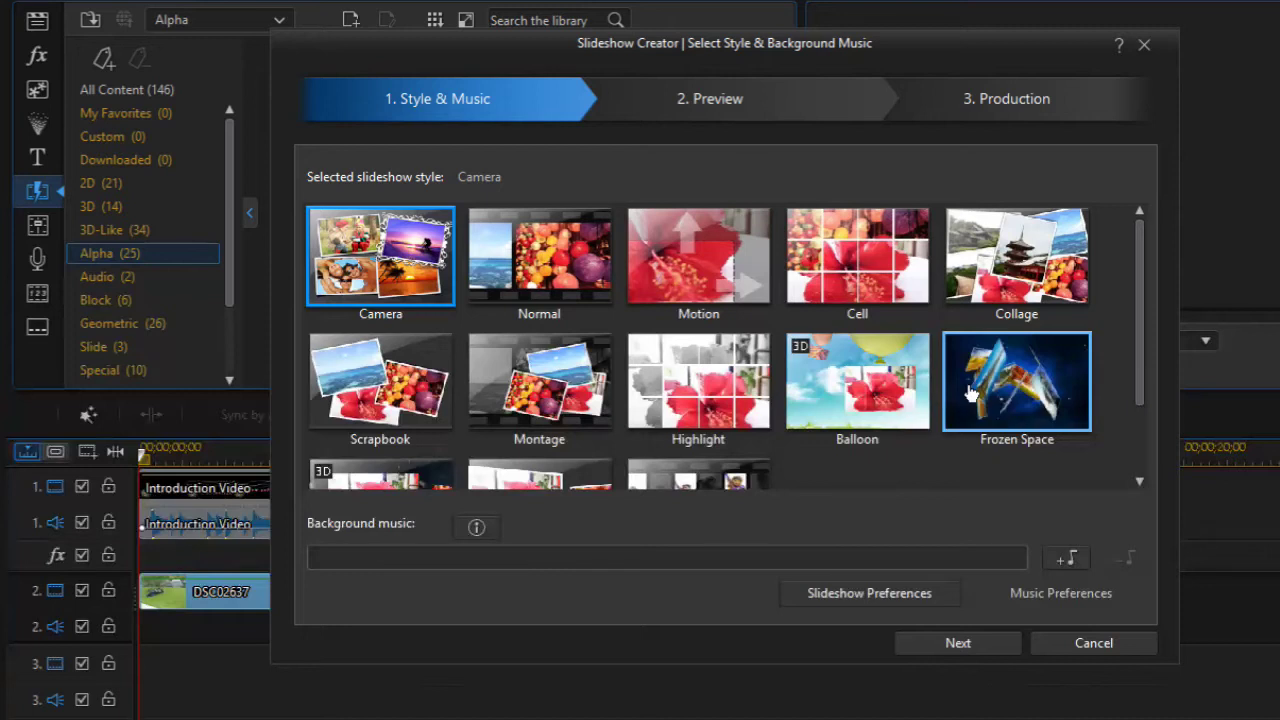
scroll(968, 393, "down", 1)
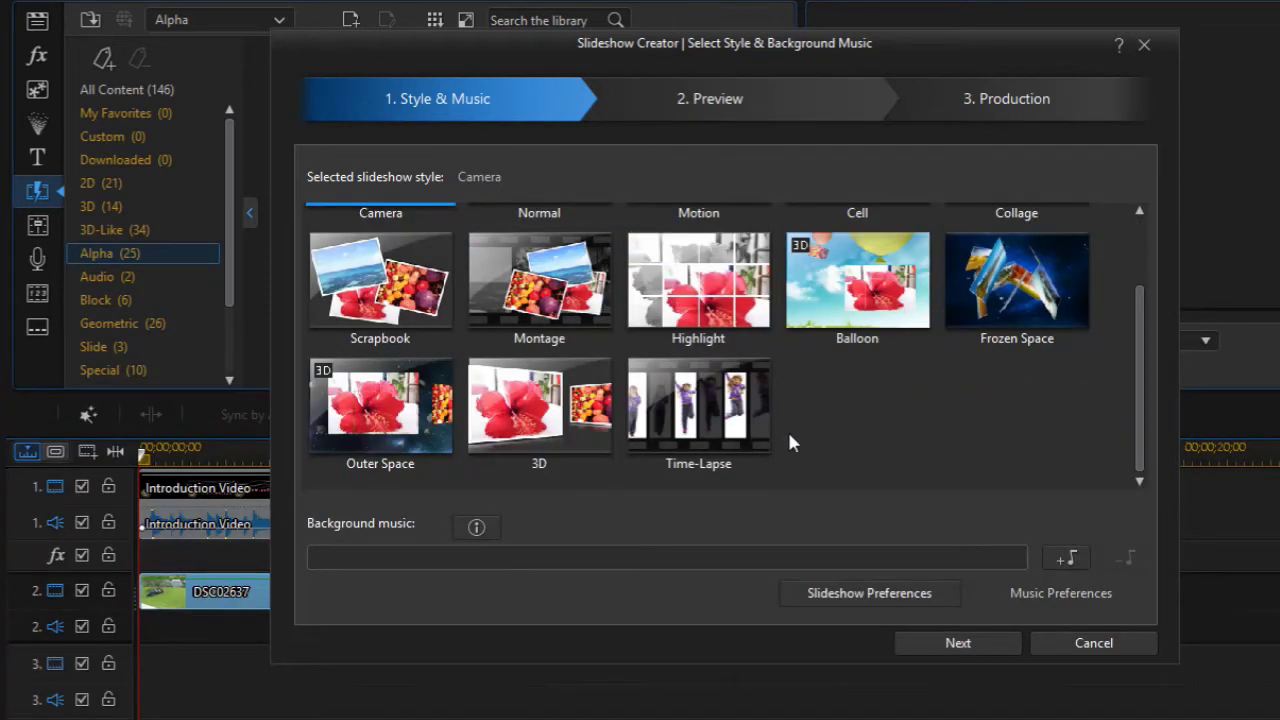
- Choose the 3D slideshow style and play its preview
left_click(549, 423)
left_click(991, 643)
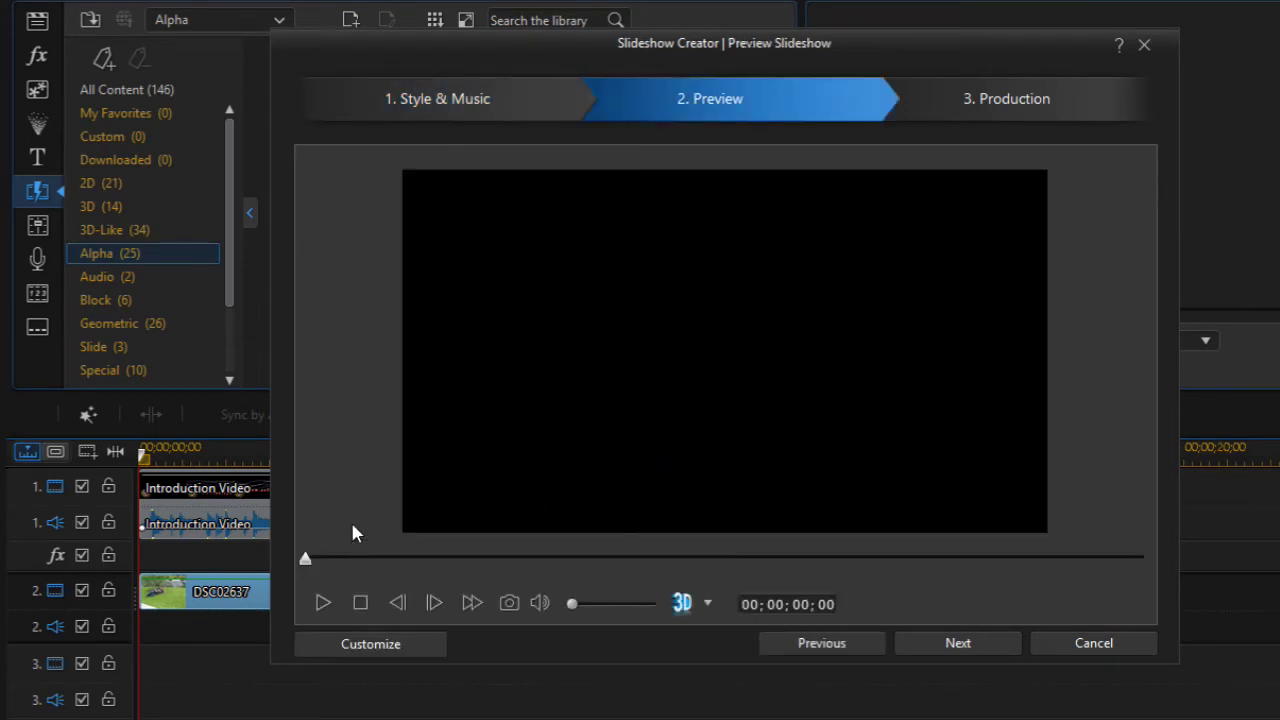
left_click(323, 603)
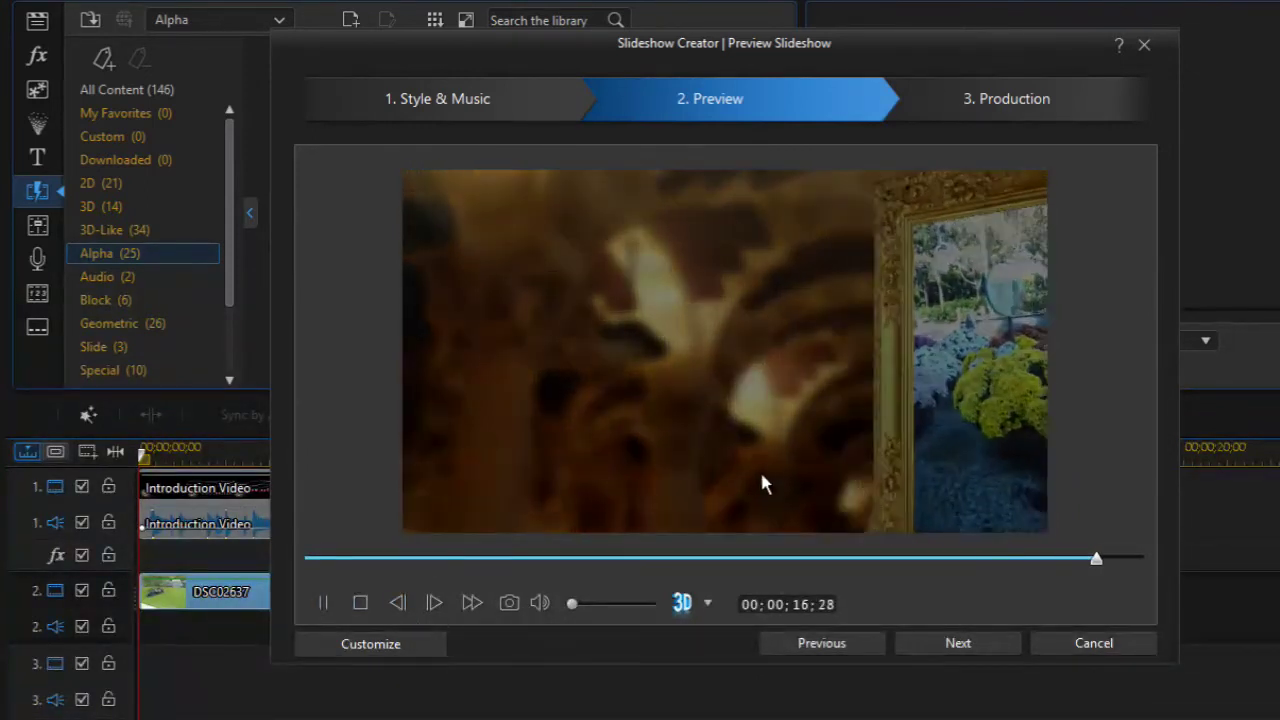
- Return to the style selection, choose the Balloon slideshow style and generate its preview
left_click(781, 645)
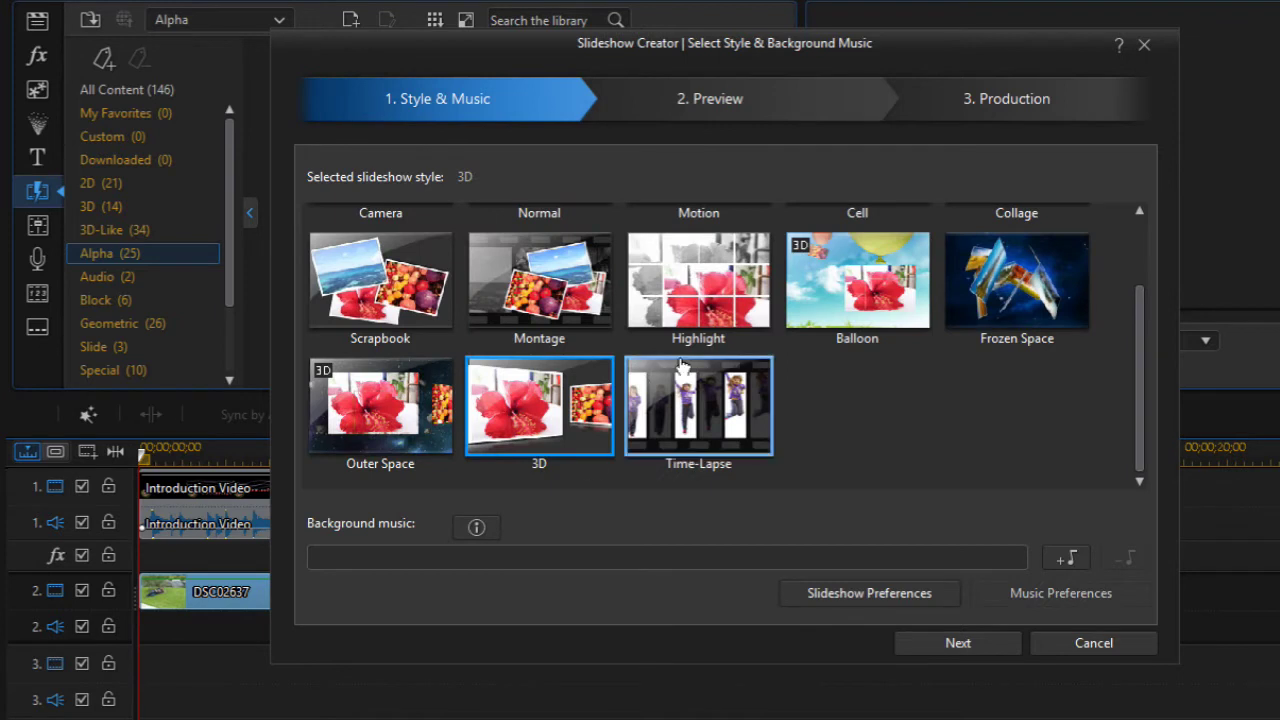
left_click(903, 318)
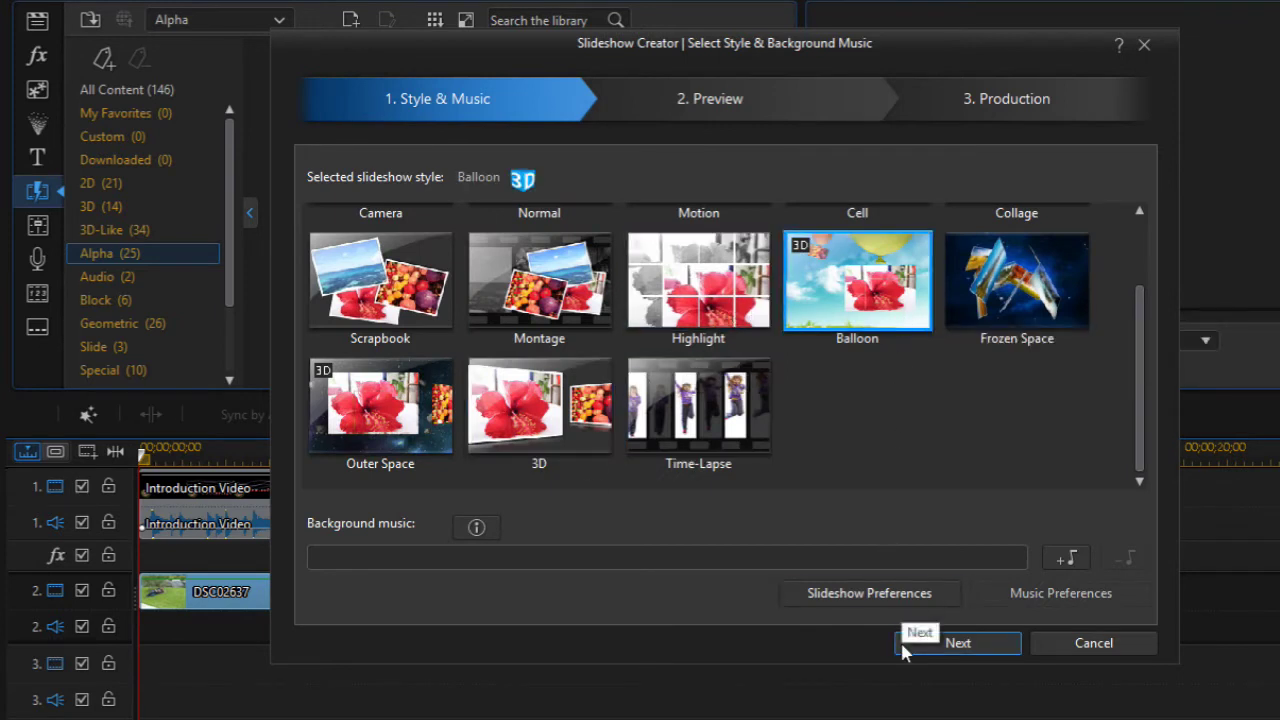
left_click(958, 644)
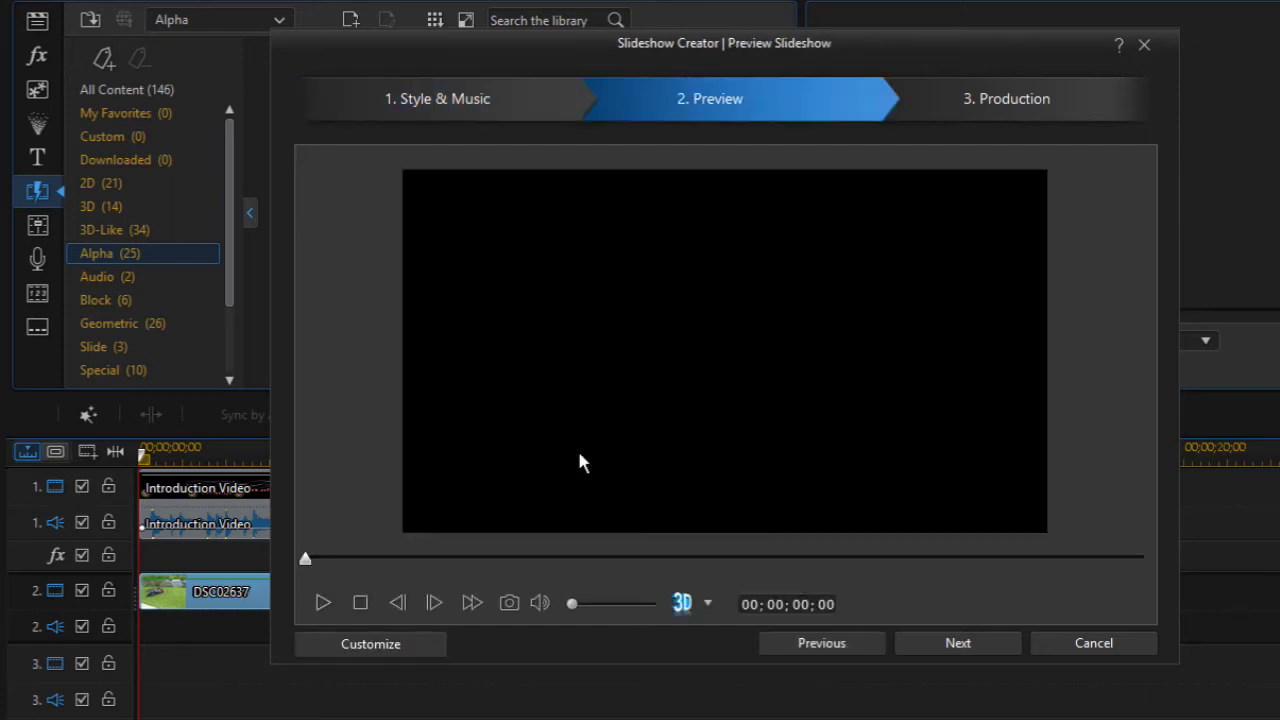
- Preview the Balloon slideshow, place it on the timeline for advanced editing in place of the selected photos, and play it back
left_click(323, 603)
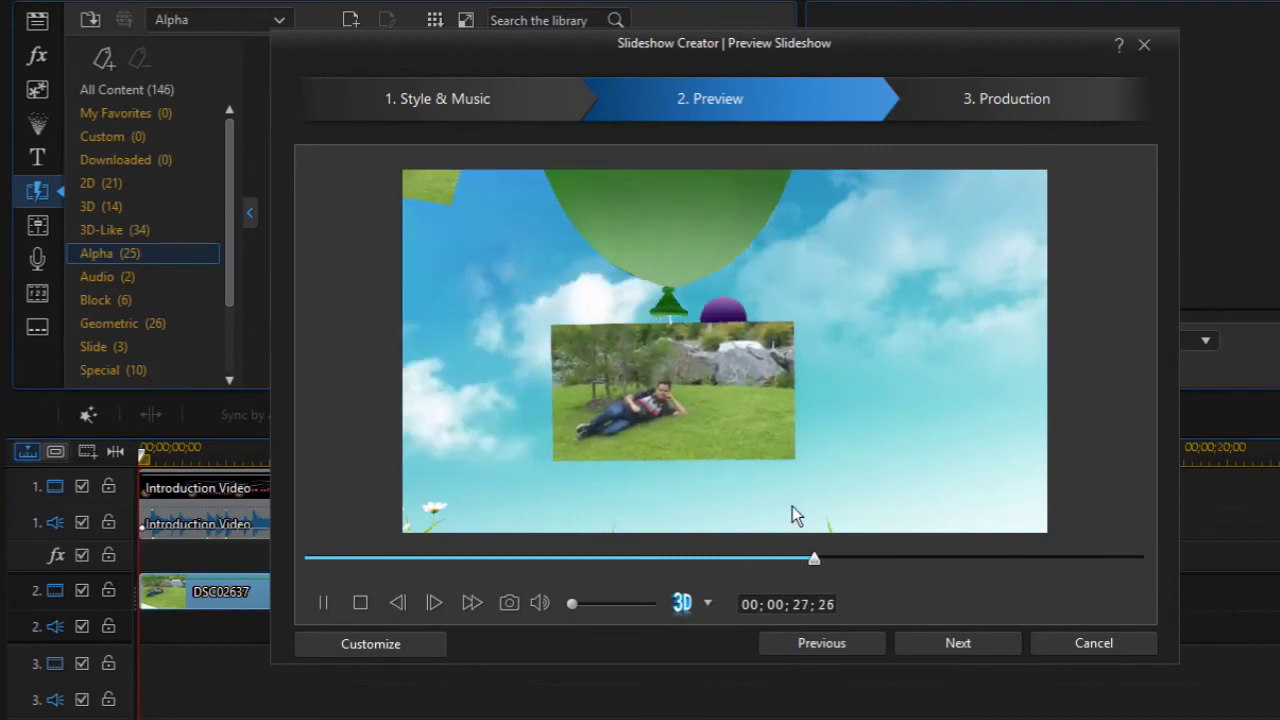
left_click(963, 644)
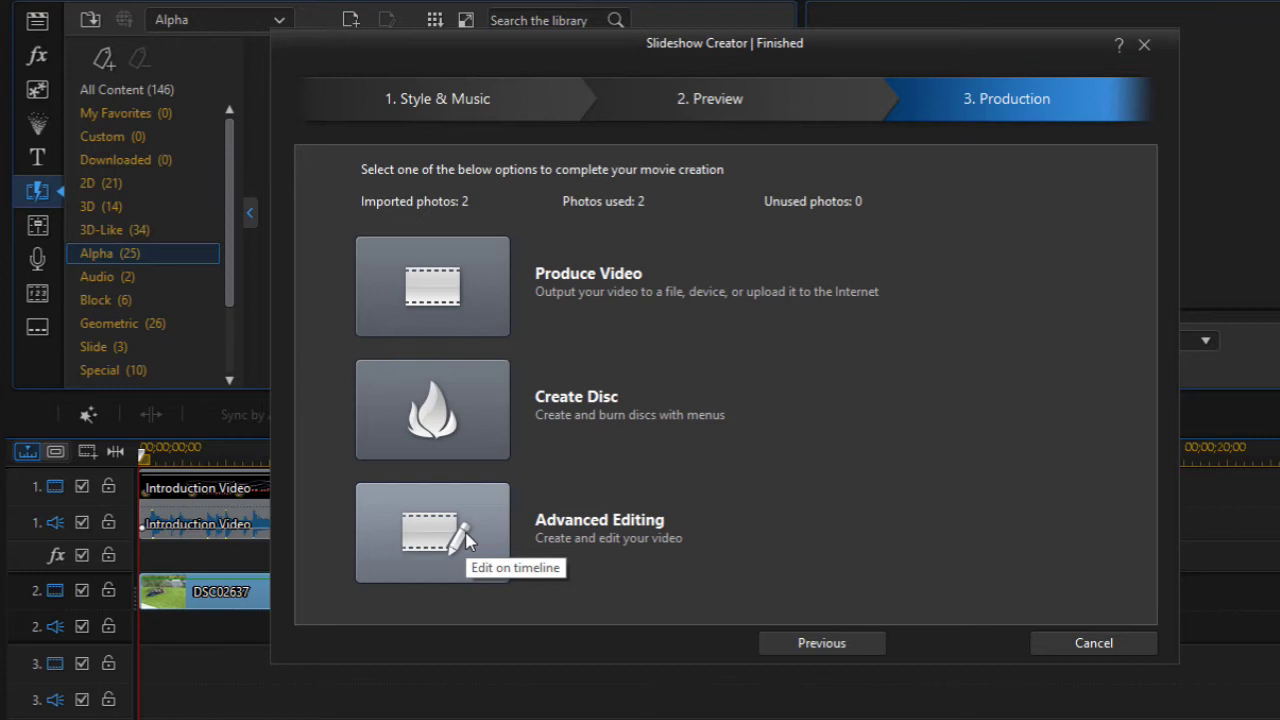
left_click(402, 508)
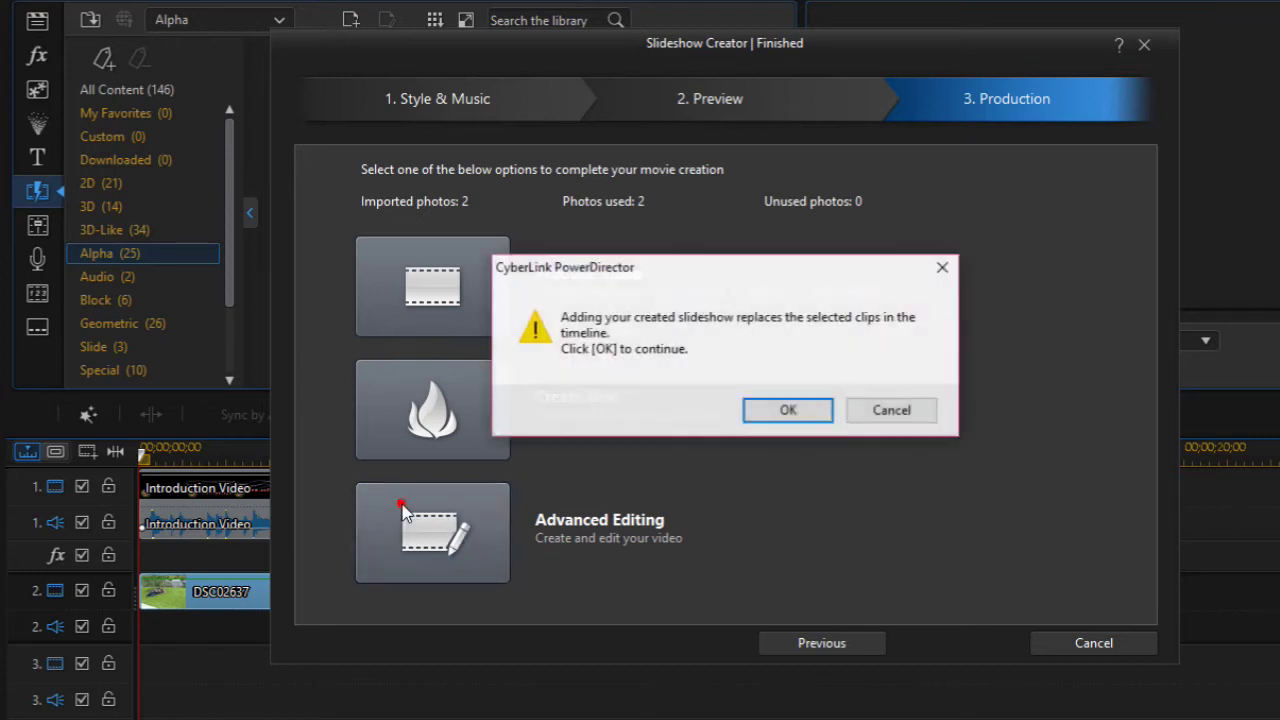
left_click(788, 410)
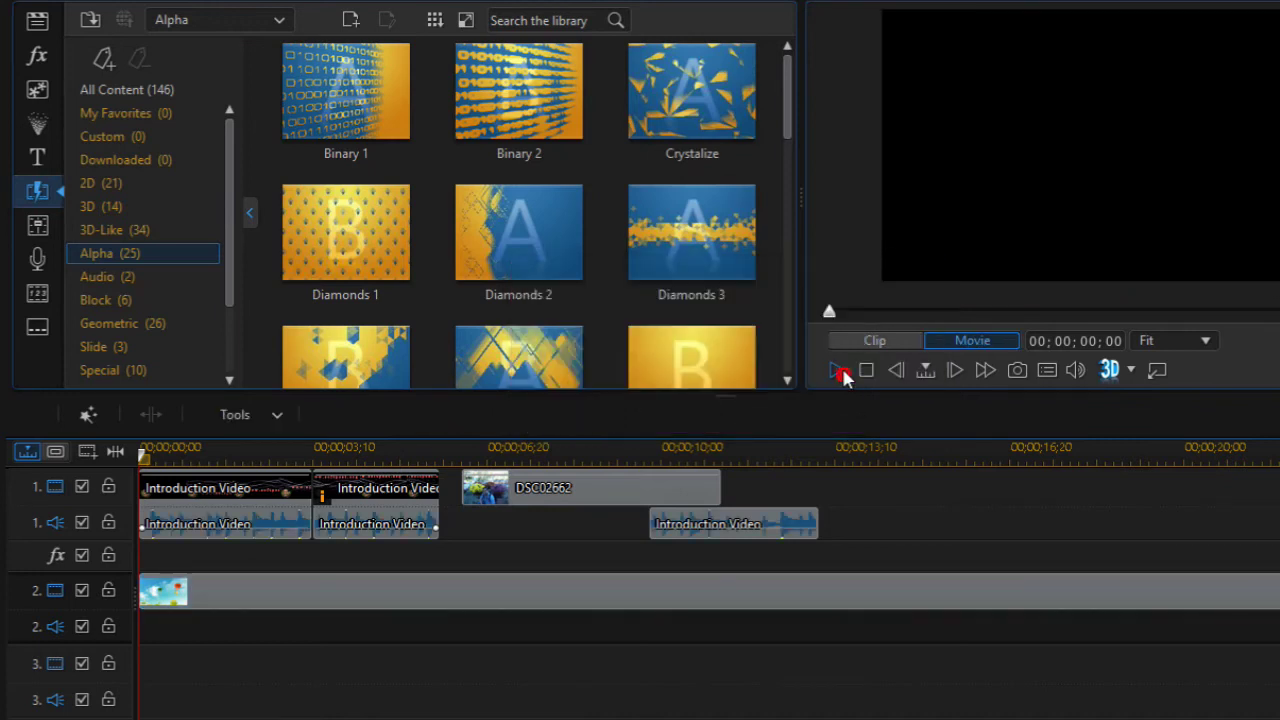
left_click(843, 370)
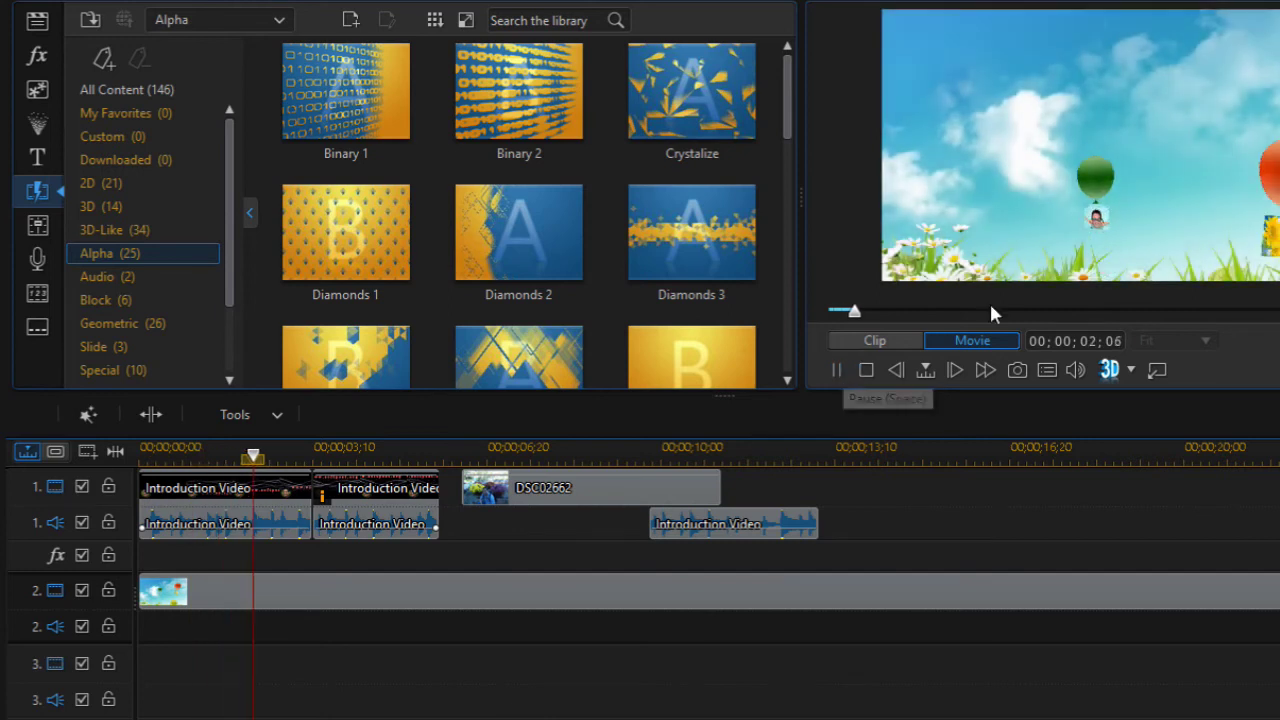
left_click(866, 370)
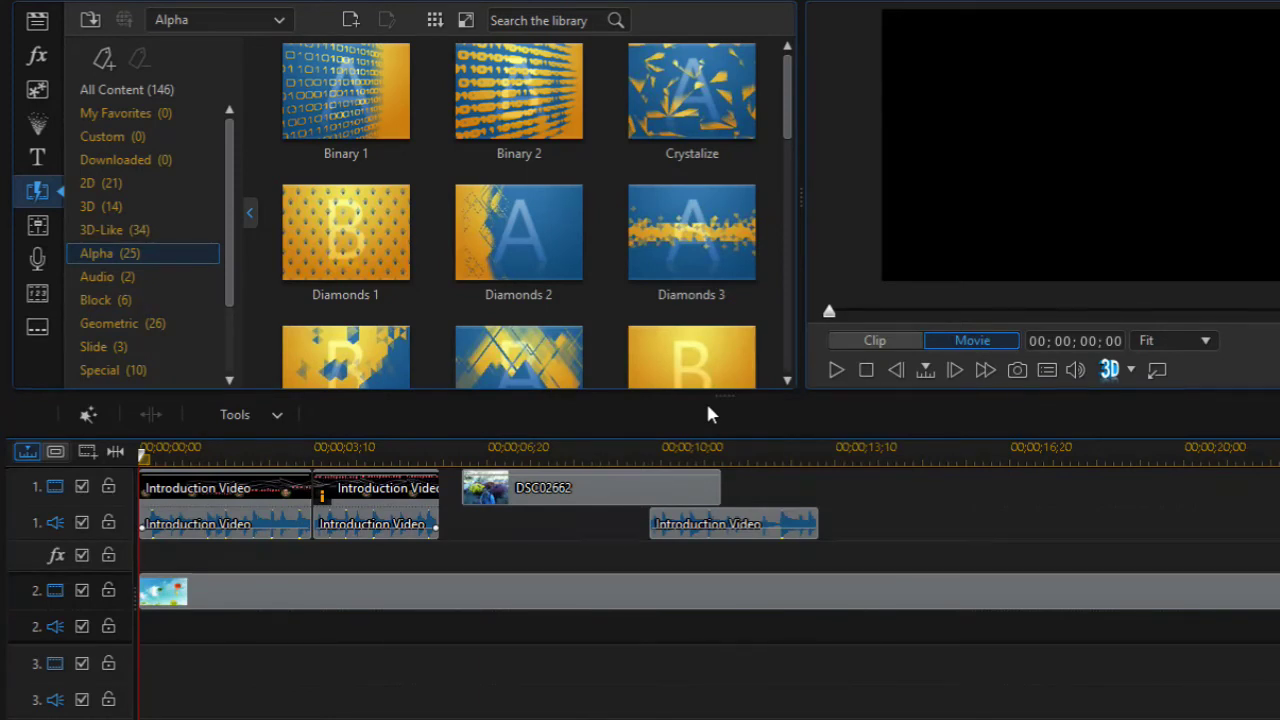
- Delete the slideshow clip from track 2 and place the DSC02637.JPG photo from the media library at the start of that track
left_click(190, 594)
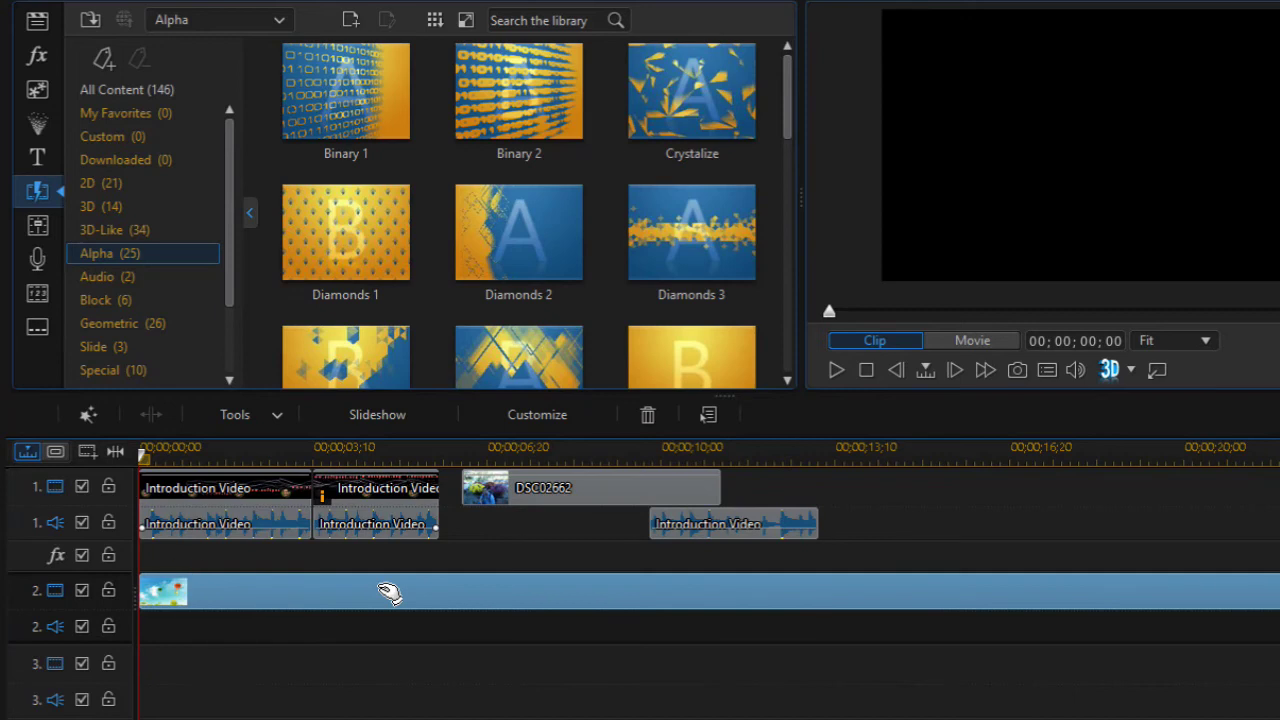
key("Delete")
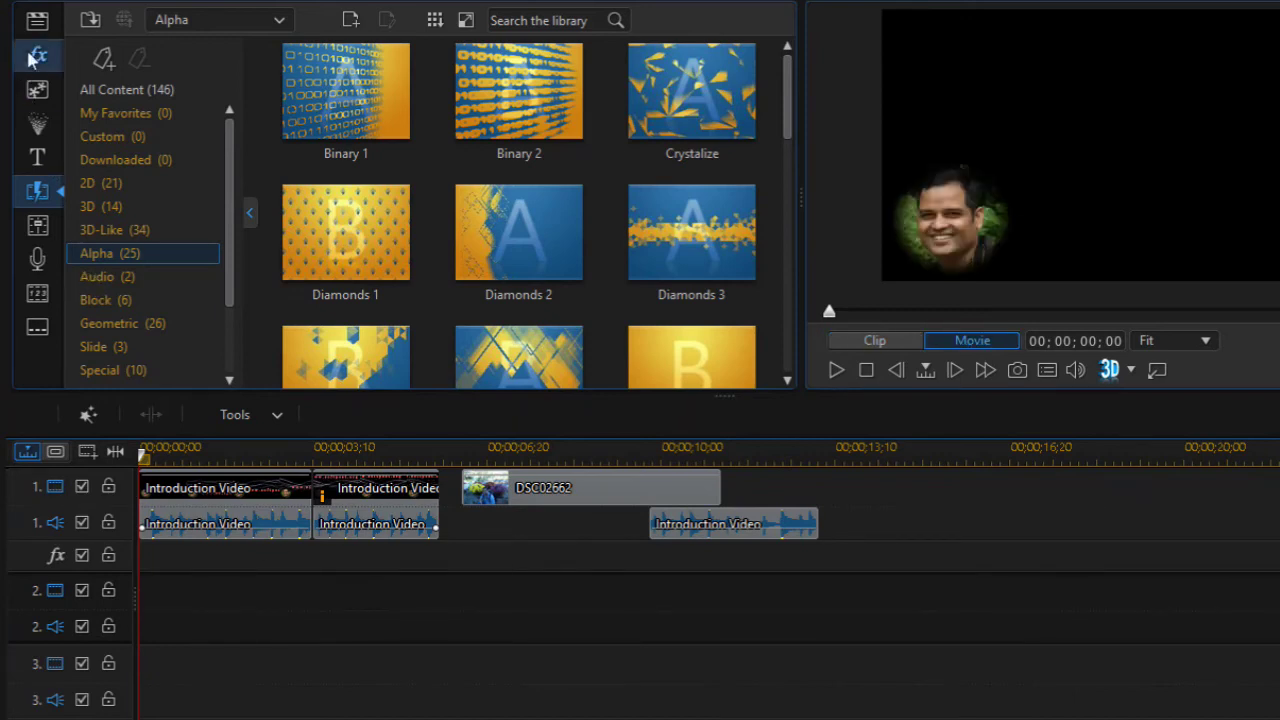
left_click(35, 26)
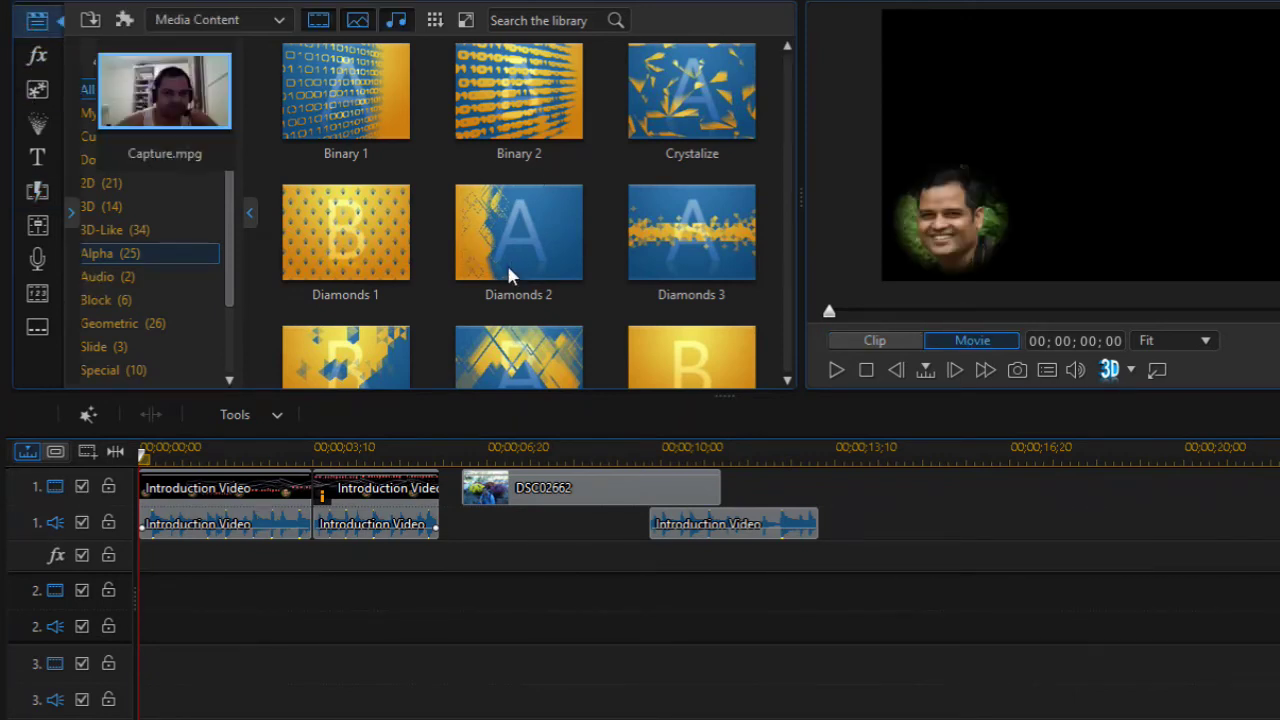
left_click(494, 112)
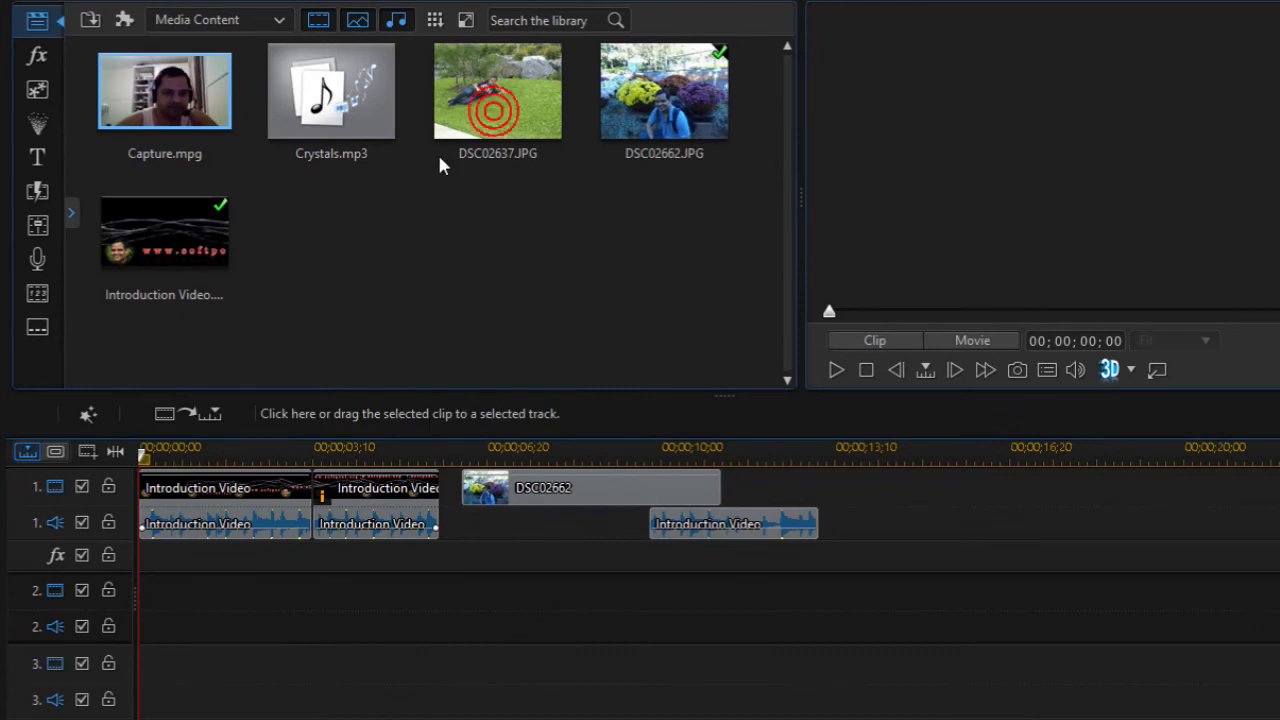
left_click_drag(497, 110, 143, 597)
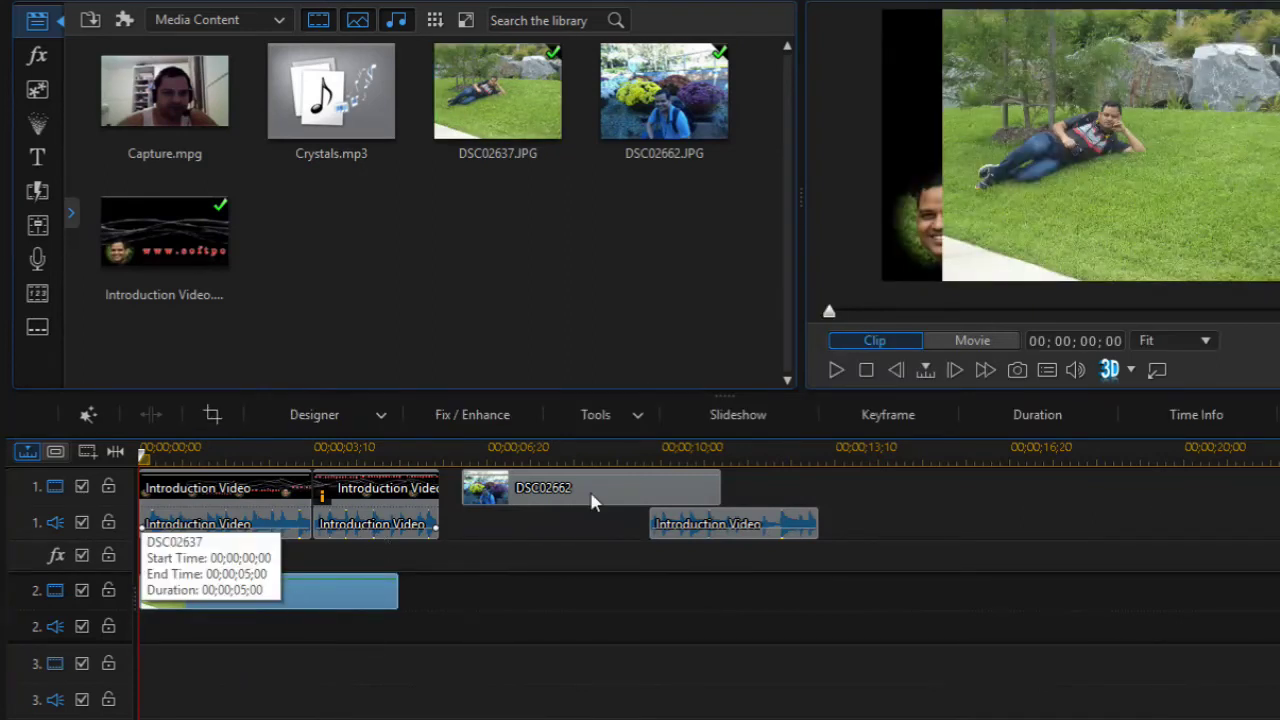
mouse_move(396, 591)
left_mouse_down()
mouse_move(280, 594)
mouse_move(397, 594)
left_mouse_up()
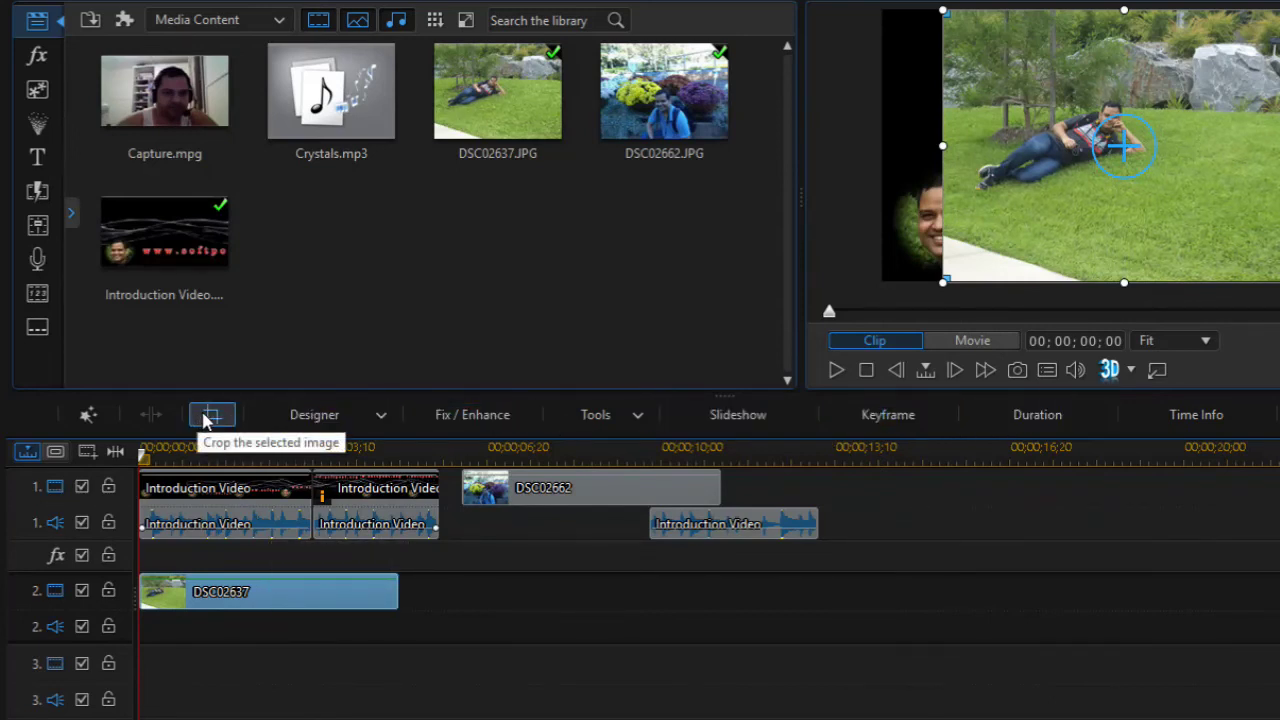
- Enter "hello" as the remark text in the time information of the DSC02637 clip and play the movie to check it
left_click(1214, 422)
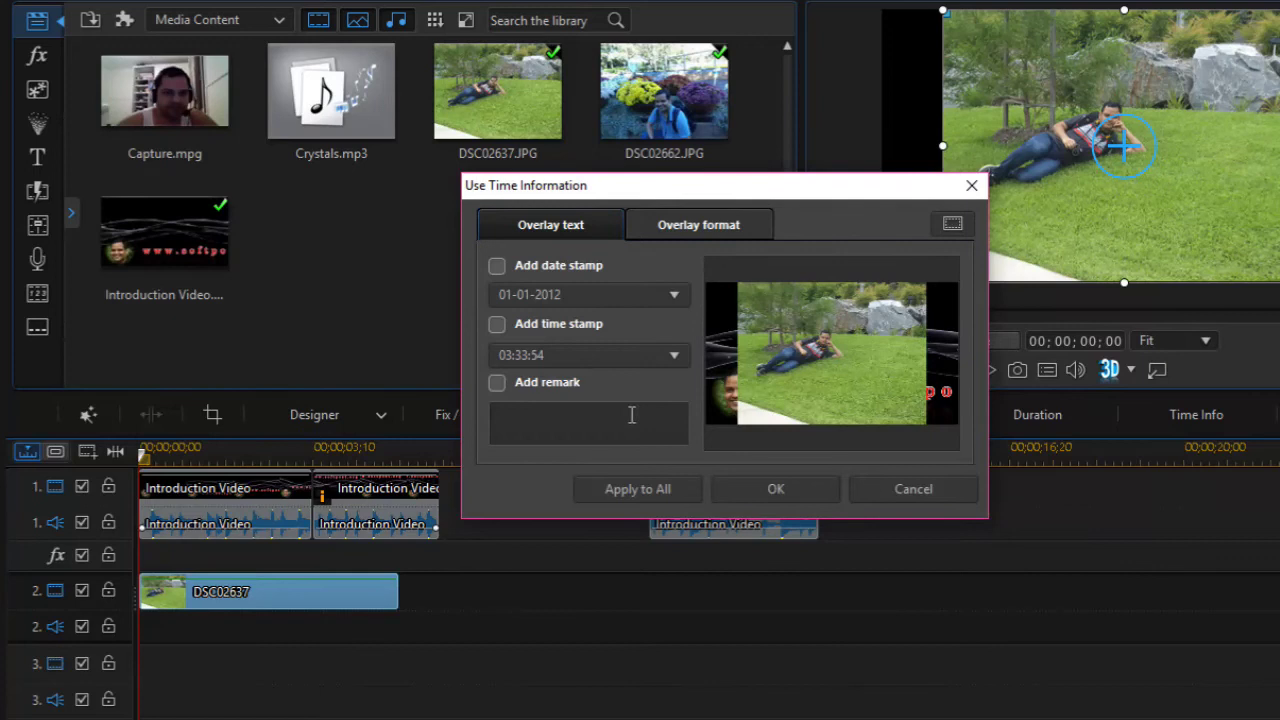
left_click(615, 417)
left_click(692, 224)
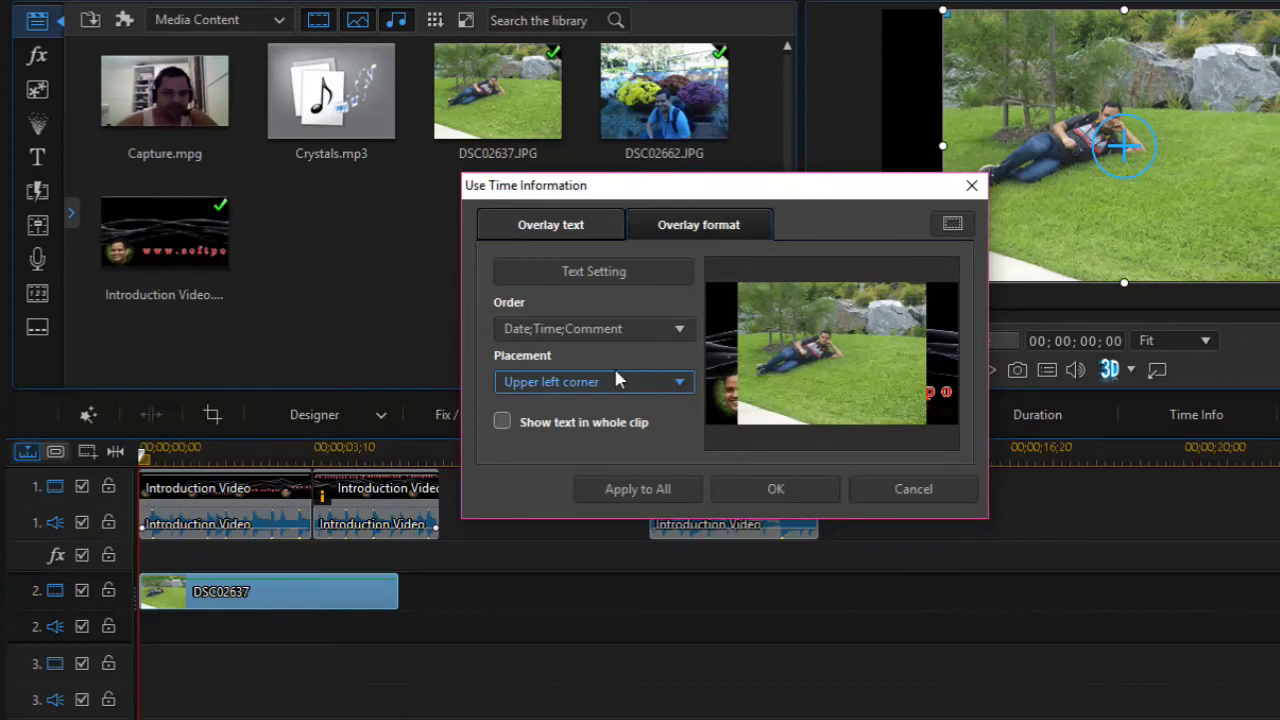
left_click(557, 226)
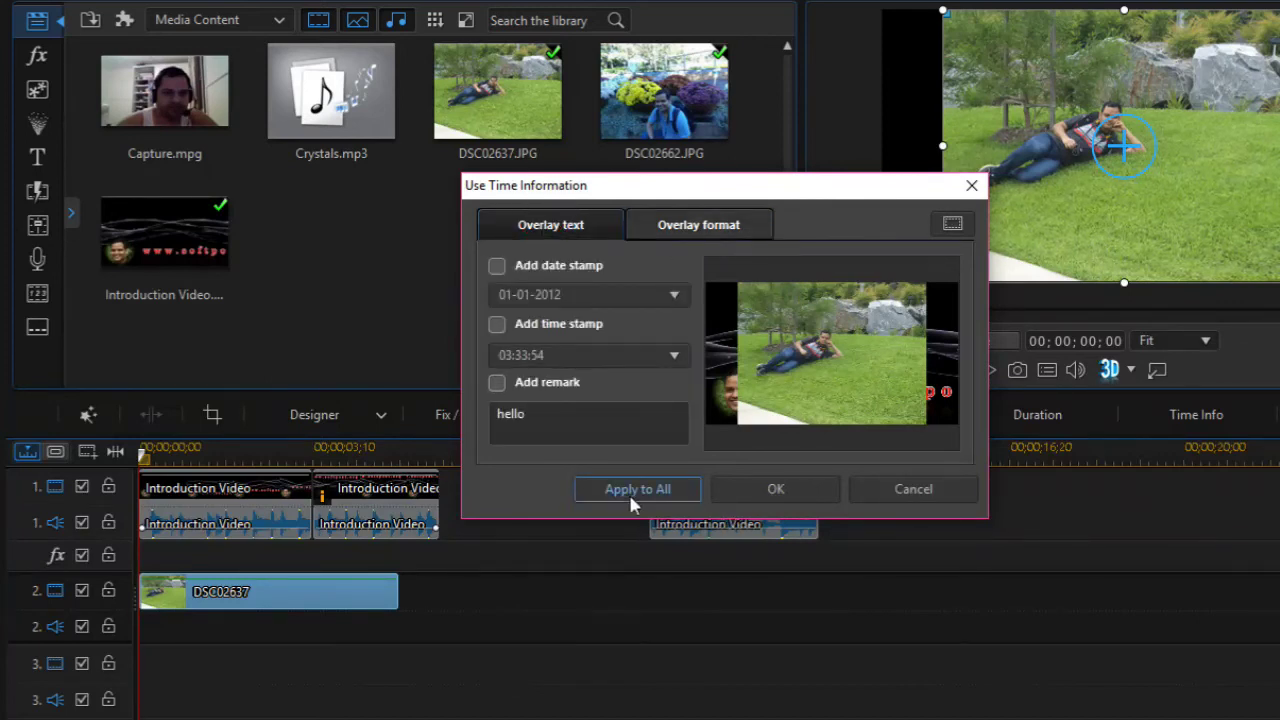
left_click(747, 489)
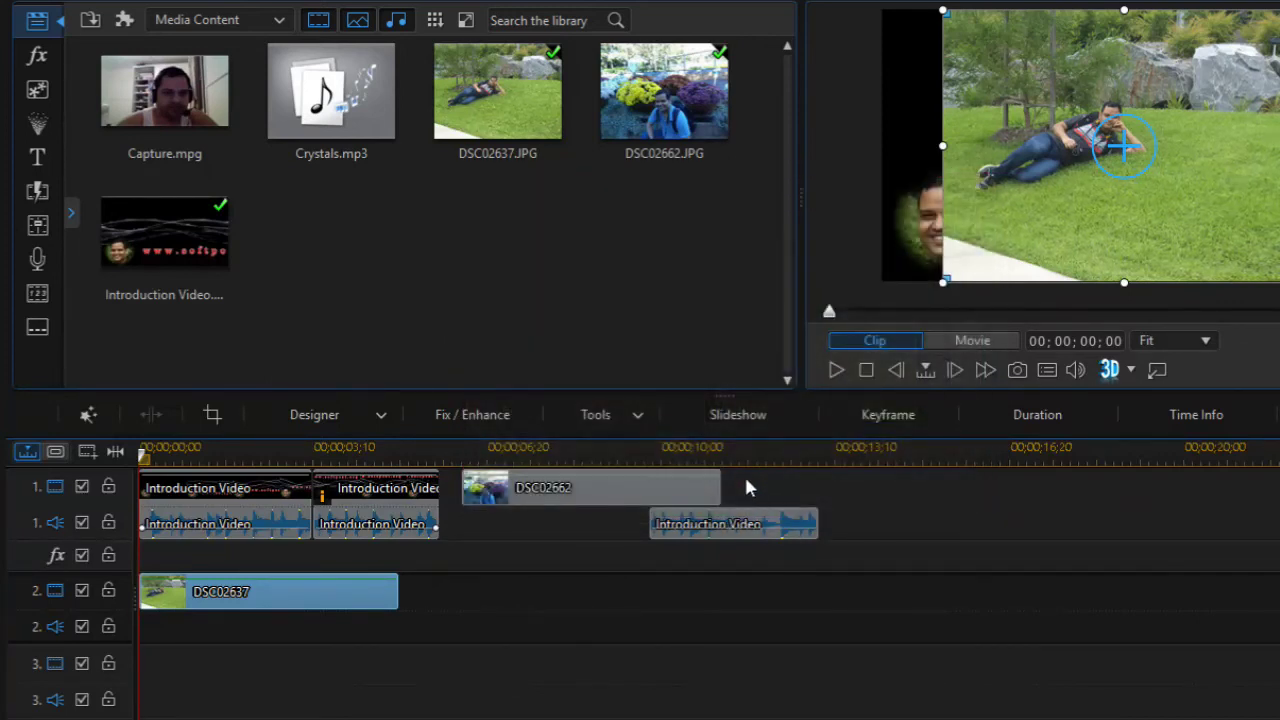
left_click(836, 370)
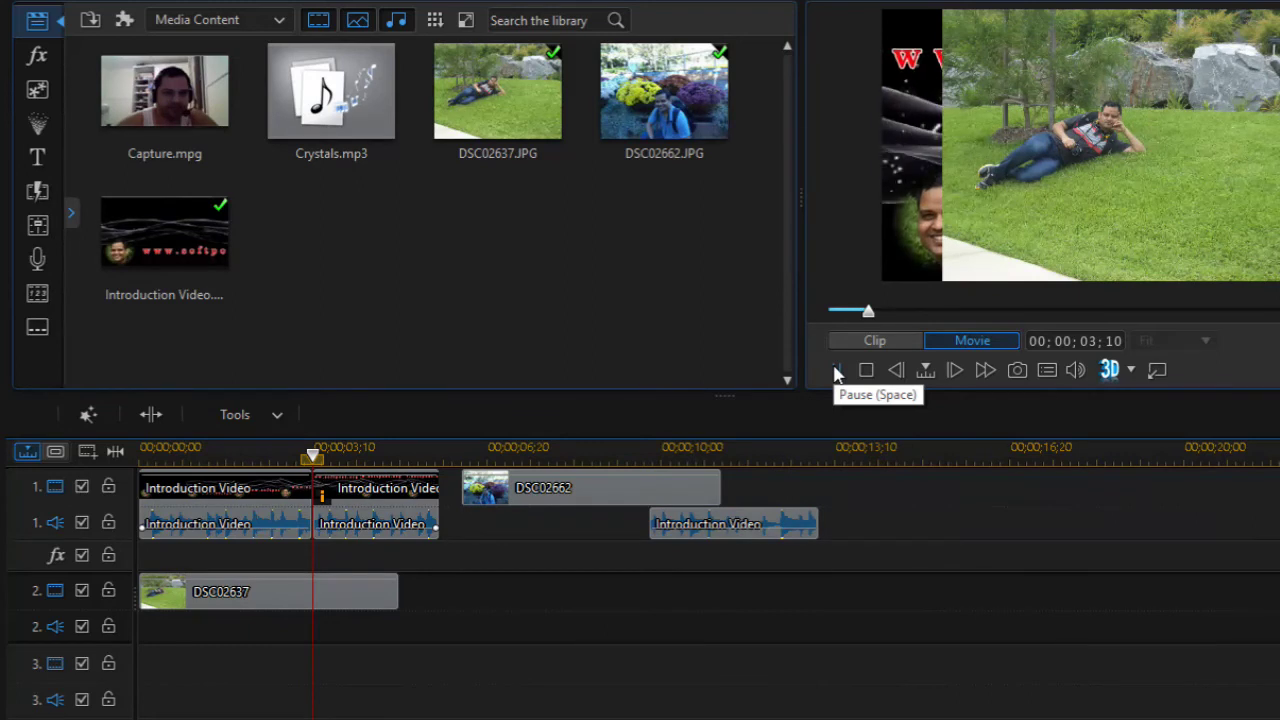
left_click(836, 370)
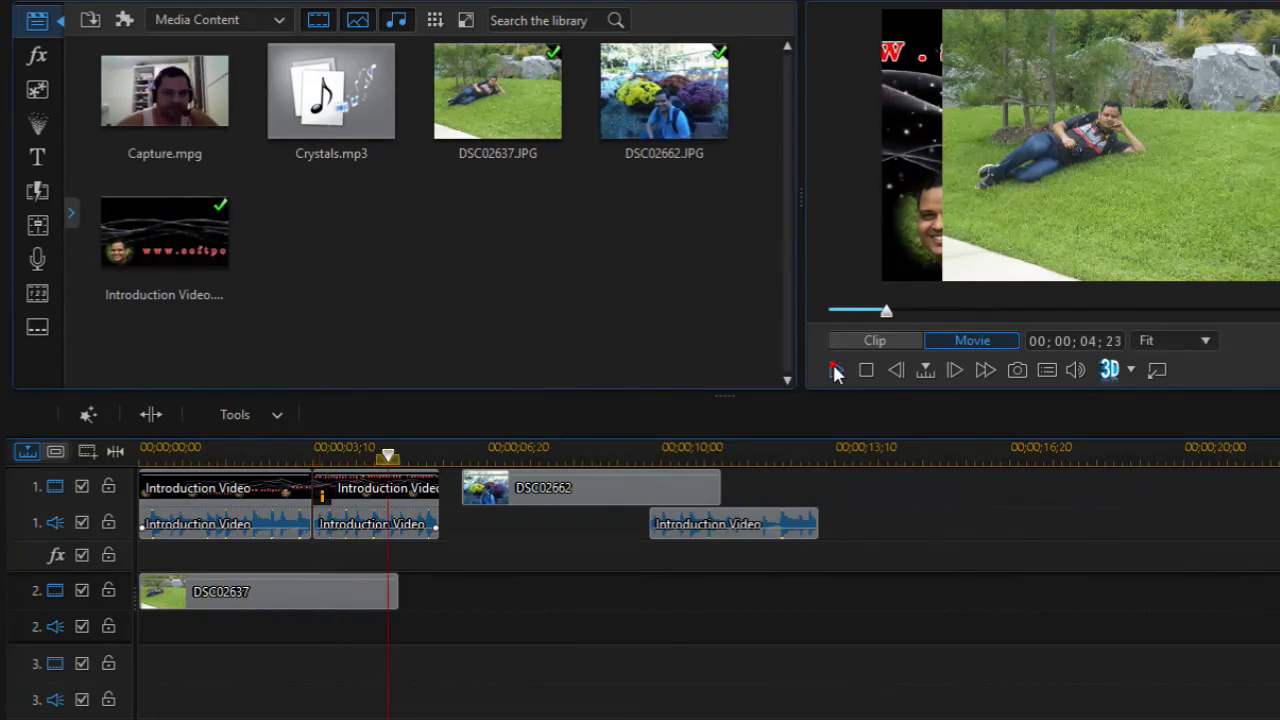
- Select the DSC02637 clip on track 2 and enable Lighting Adjustment in its Fix / Enhance settings
left_click(262, 590)
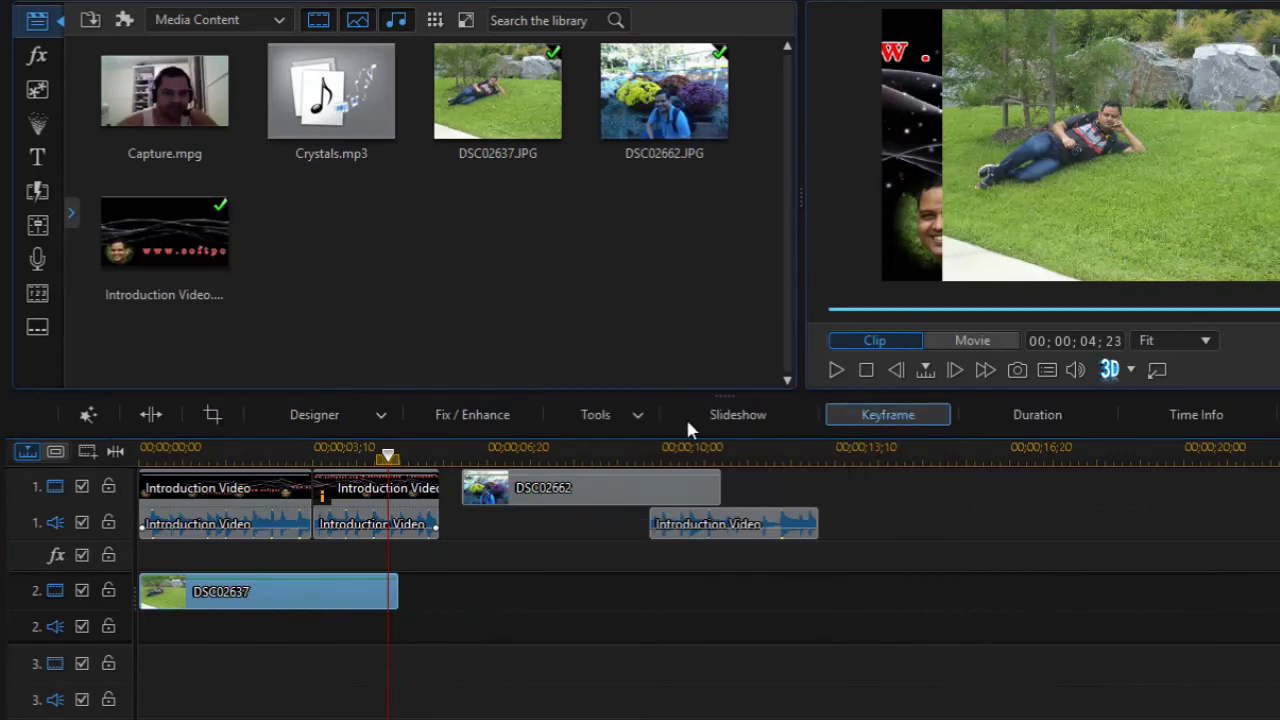
left_click(614, 415)
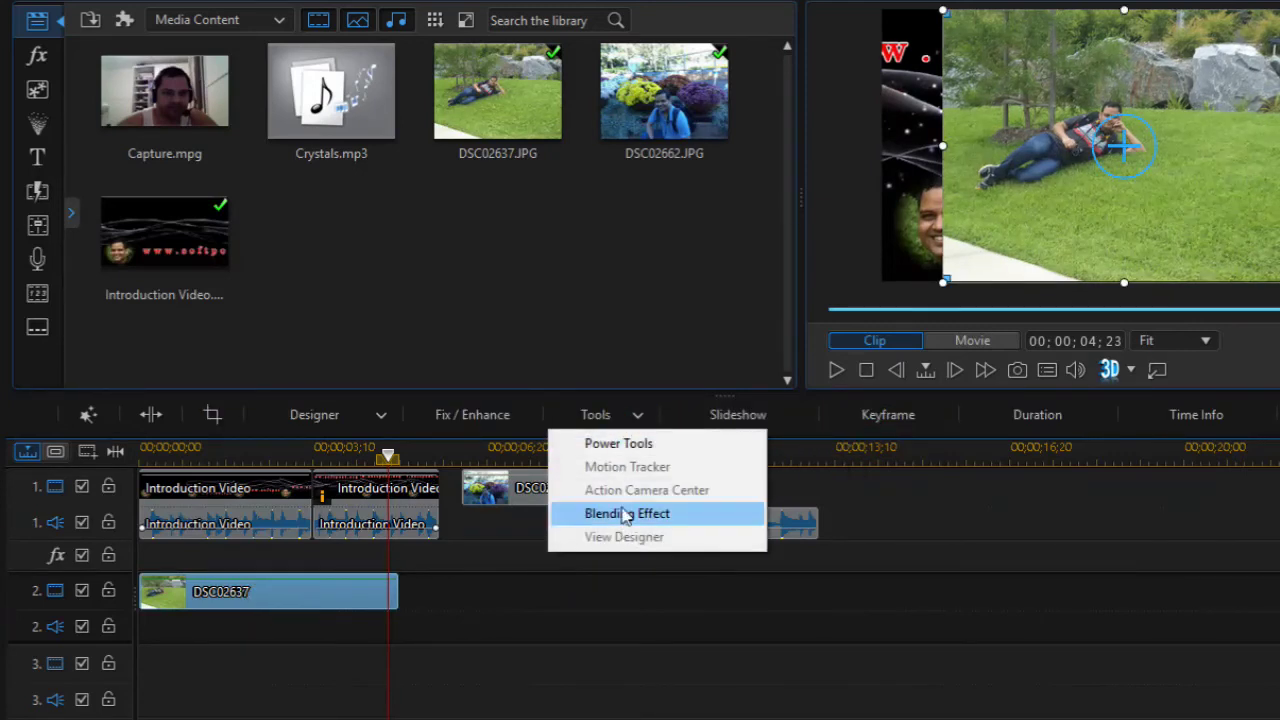
left_click(486, 416)
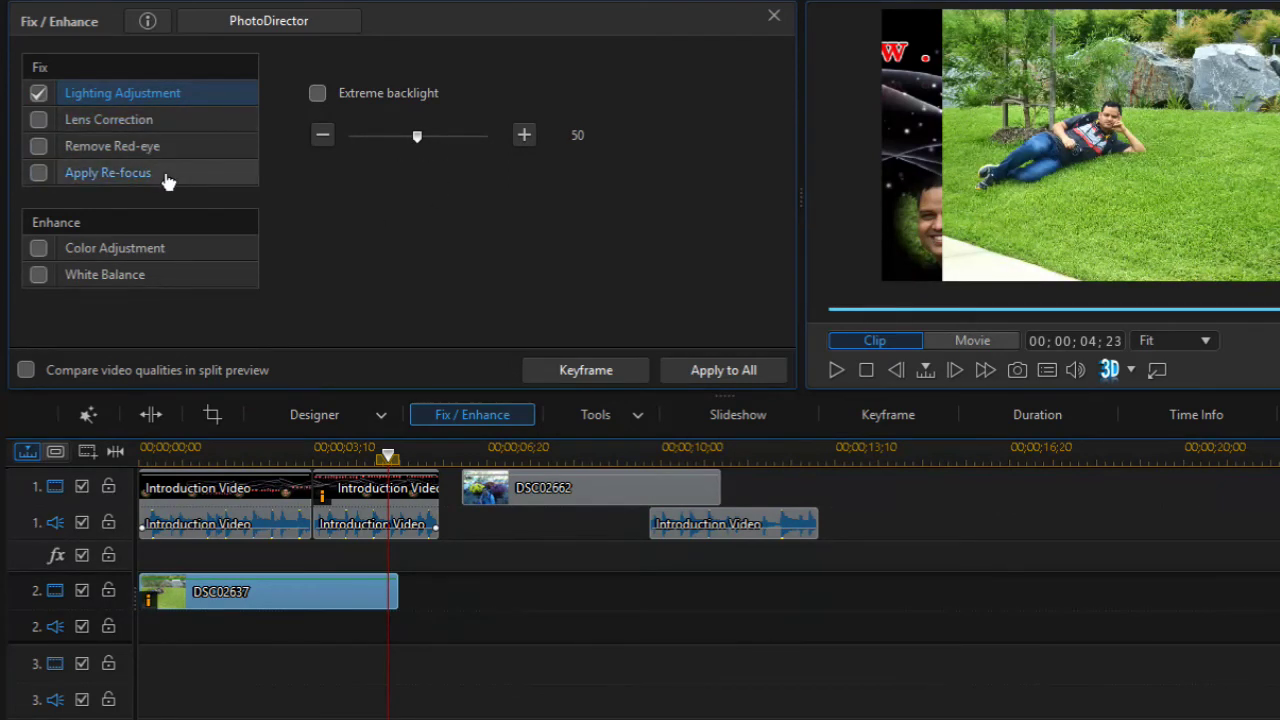
- Enable Color Adjustment for the DSC02637 clip, set the exposure to 3 and the brightness to 58, and close the Fix / Enhance settings
left_click(38, 247)
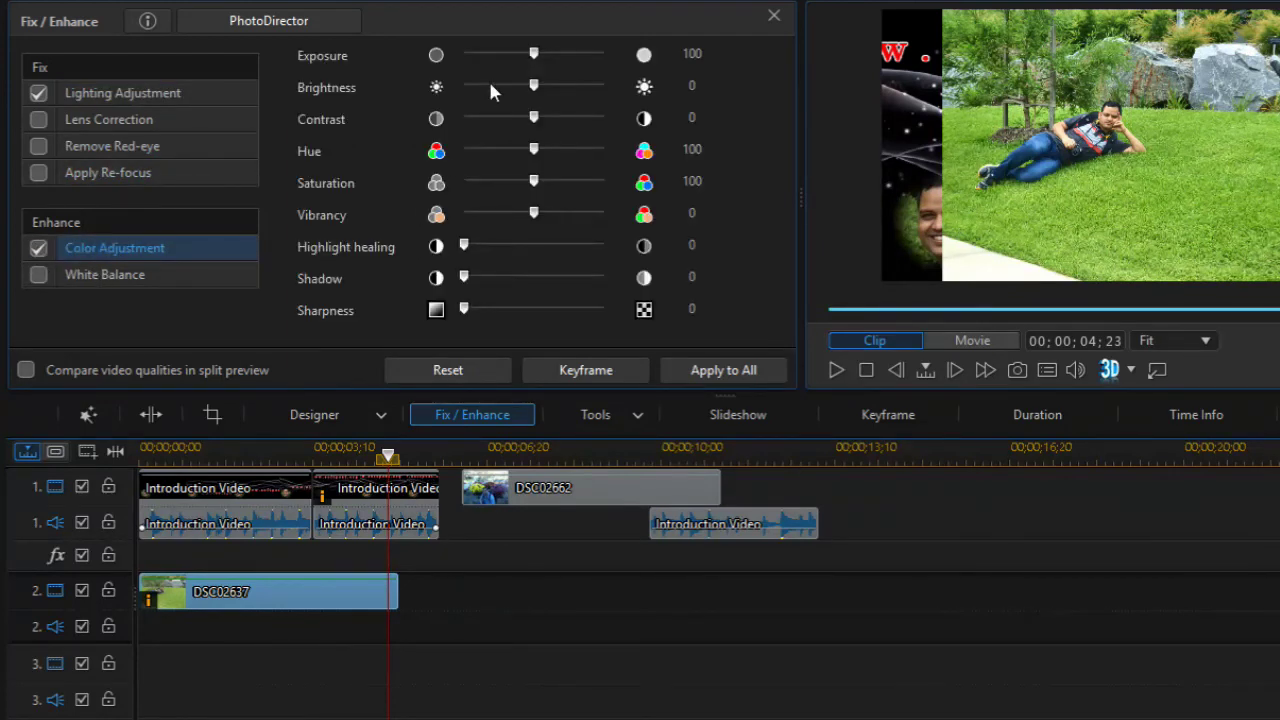
left_click_drag(533, 90, 447, 80)
left_click_drag(537, 90, 464, 50)
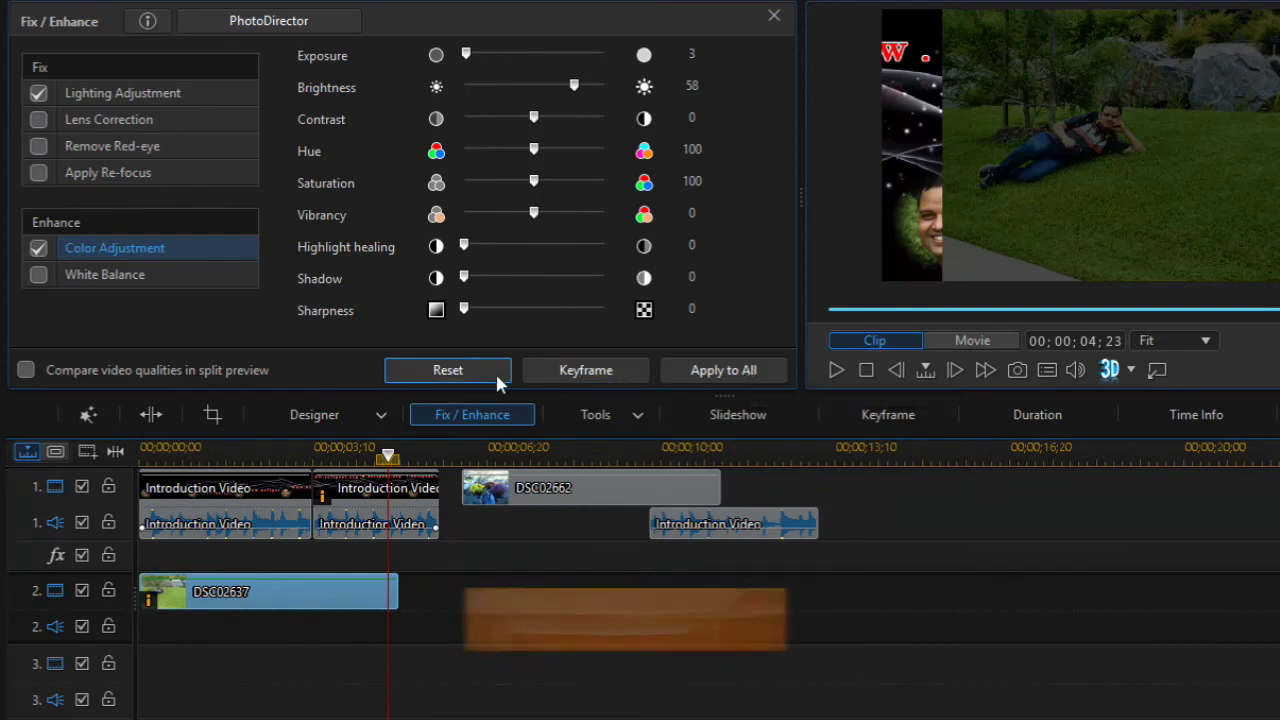
left_click(772, 19)
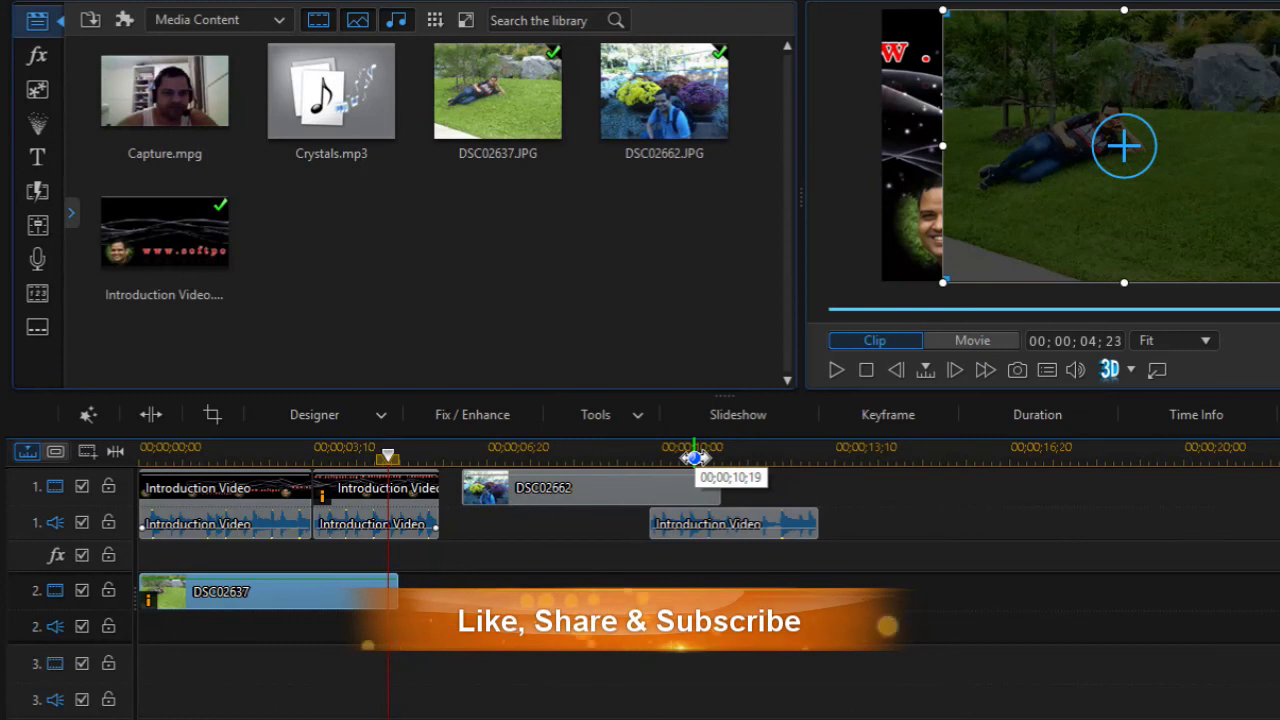